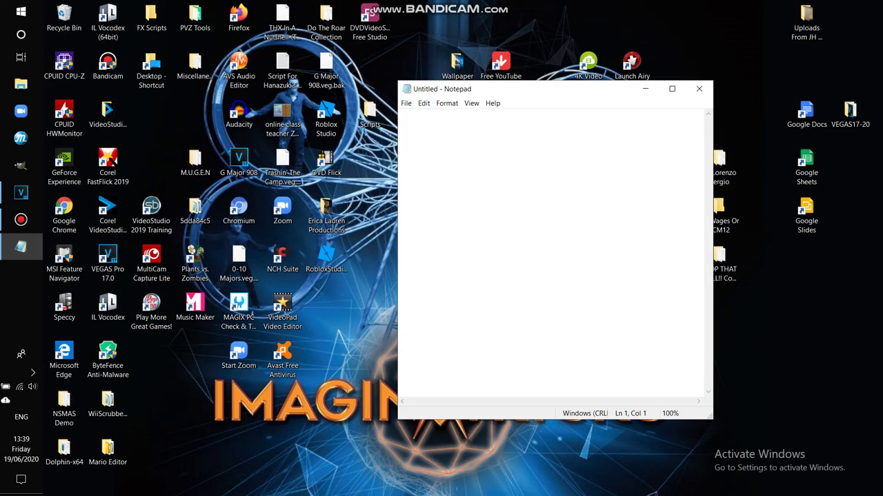
Write the lines "Instructions:", "Any Video FX (Such As Inverison)" and "Pitches:" in the blank note.
type("Instructions:")
key("Return")
type("Any Effect")
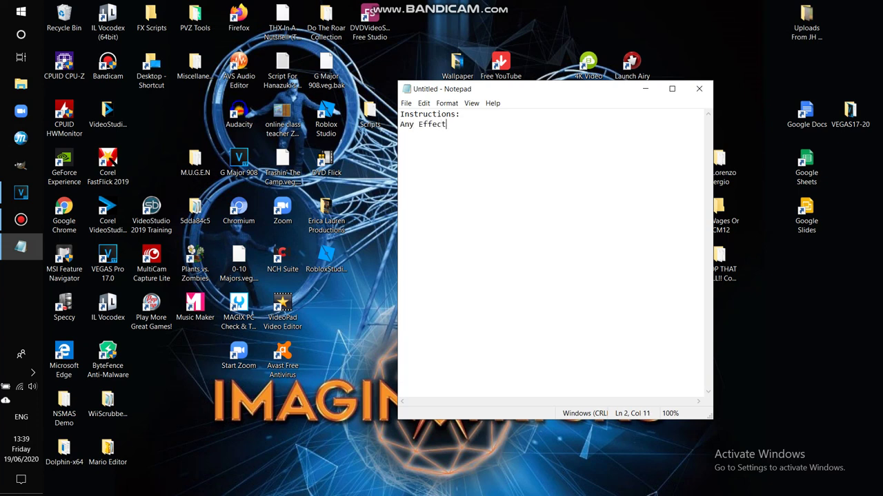
key("BackSpace")
key("BackSpace")
key("BackSpace")
key("BackSpace")
key("BackSpace")
key("BackSpace")
type("Video FX ")
type("Pitches:")
left_click(456, 124)
type("(Such As Inverison)")
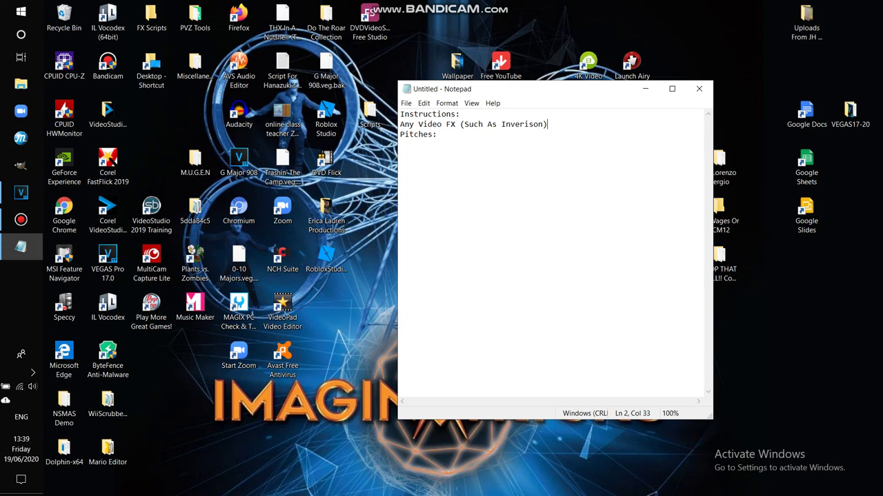
List the pitches -12, -5, 0, 4, 7 and 12 on separate lines below "Pitches:".
left_click(437, 135)
key("Return")
type("-12")
key("Return")
type("-5")
key("Return")
type("0 4")
key("Return")
type("7 ")
type("12")
Save the note as "G Major" in the FX Scripts folder on the Desktop.
left_click(407, 103)
left_click(427, 148)
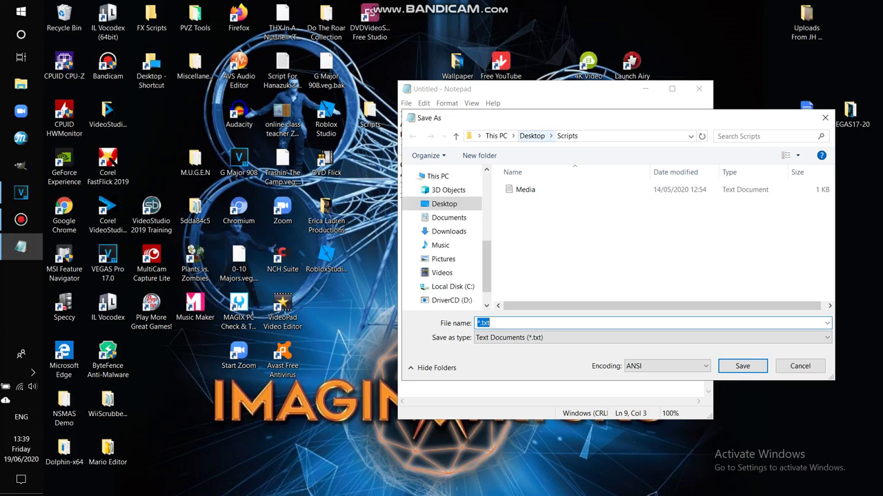
left_click(531, 136)
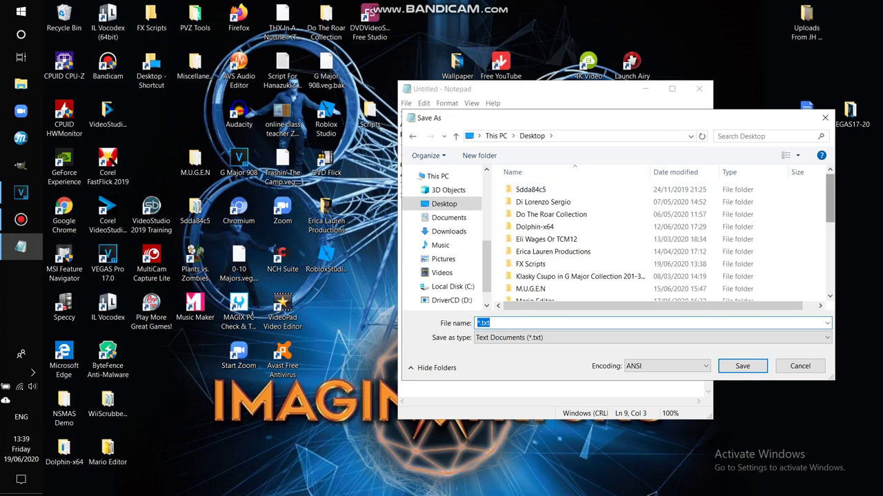
scroll(717, 188, "down", 2)
scroll(717, 193, "down", 3)
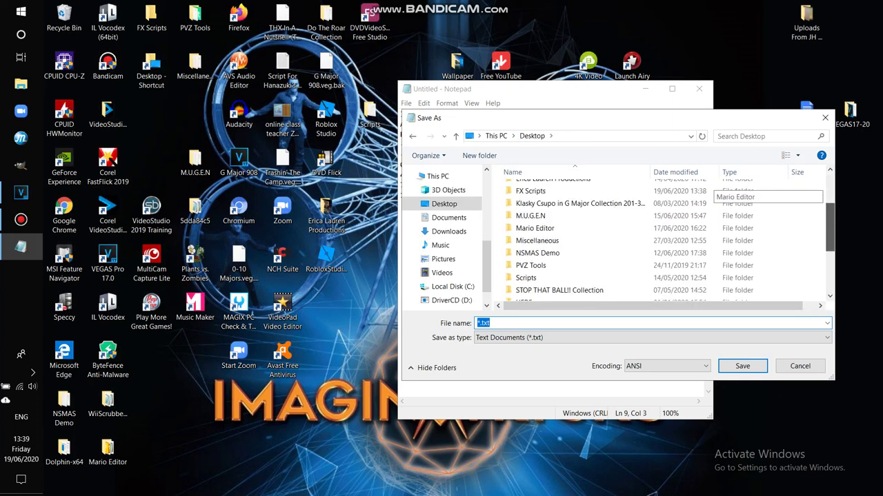
scroll(717, 193, "down", 1)
scroll(717, 194, "up", 2)
left_click_drag(830, 239, 829, 199)
left_click(530, 263)
double_click(530, 263)
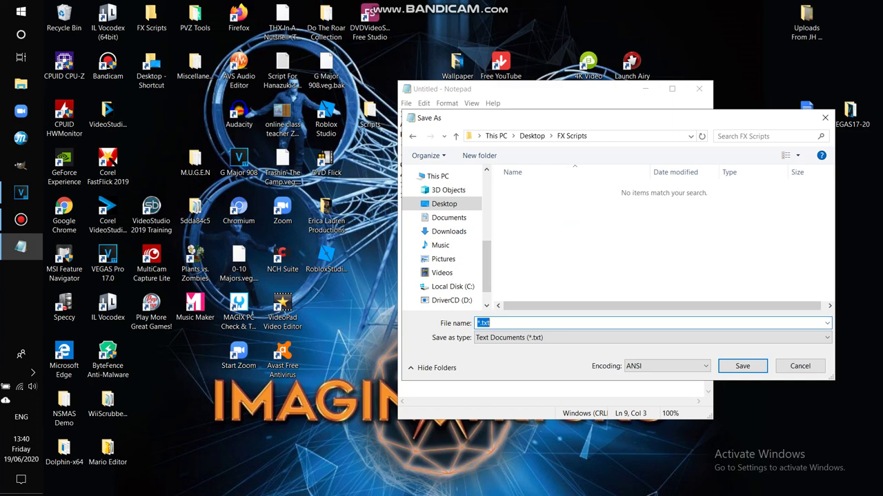
type("G Major")
key("Return")
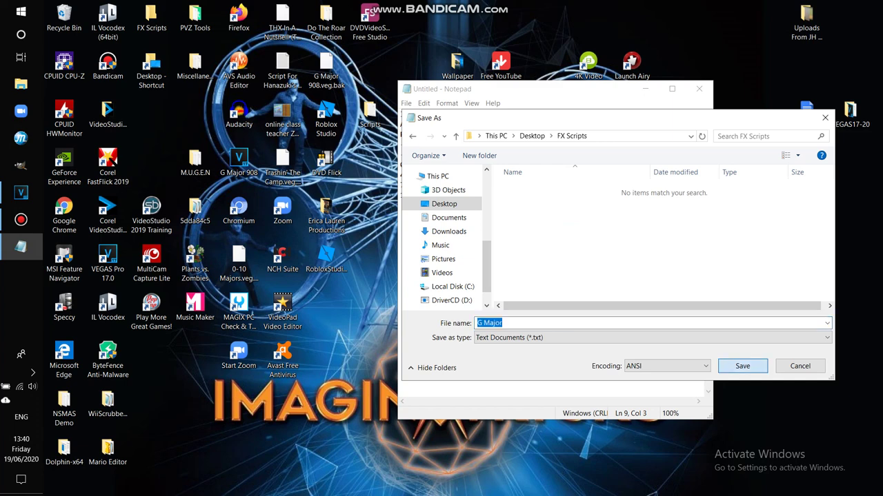
Replace everything below "Instructions:" with the line "Video:G Major 1 + Real G Major 4".
key("shift+Up")
key("shift+Up")
key("shift+Up")
key("shift+Up")
key("shift+Up")
key("shift+Up")
key("shift+Up")
key("shift+Up")
key("shift+Home")
key("shift+Down")
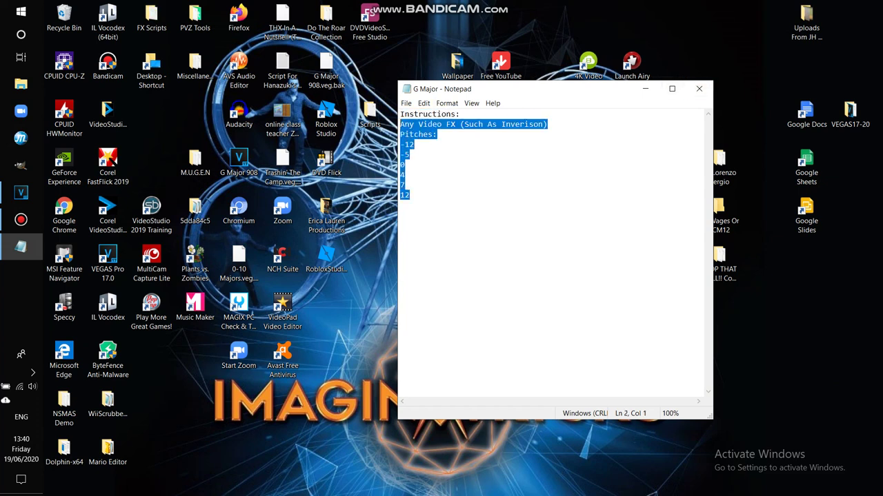
key("Delete")
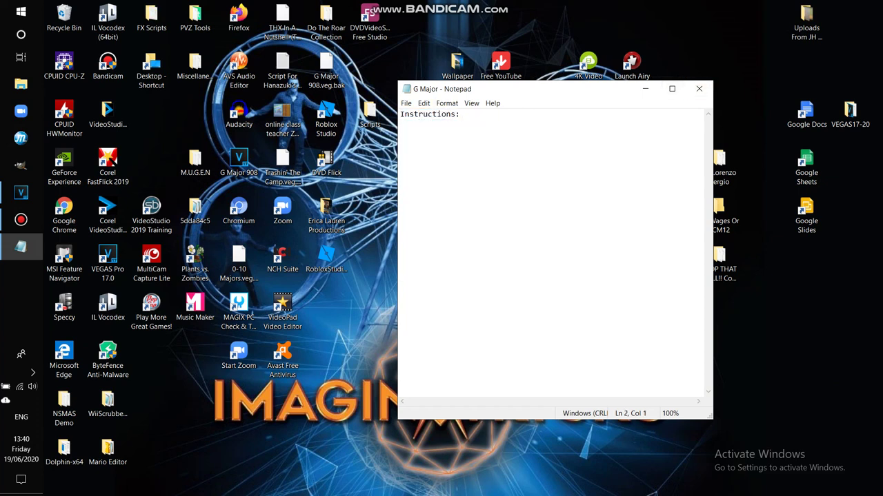
type("Video:G Major 1 + G Major 4")
left_click(482, 125)
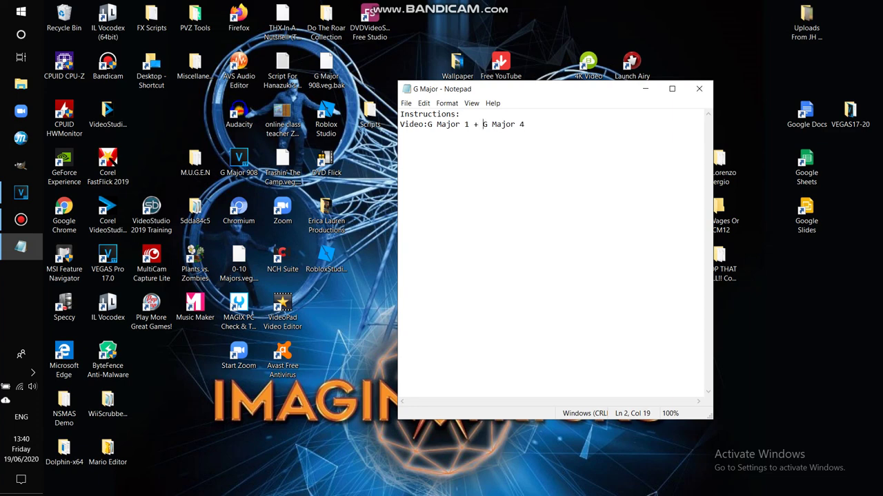
type("Real")
Save a copy of the note as "G Major 0" in the FX Scripts folder.
left_click(406, 103)
left_click(427, 148)
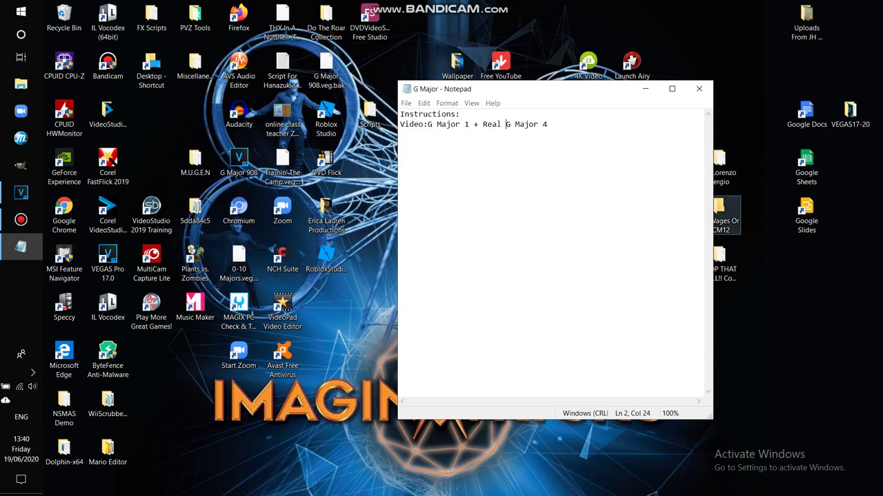
left_click(477, 323)
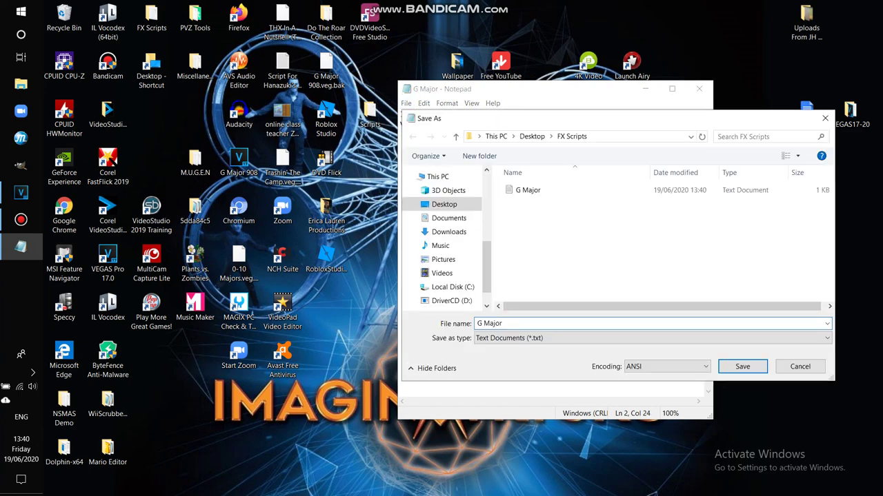
type("0")
key("Return")
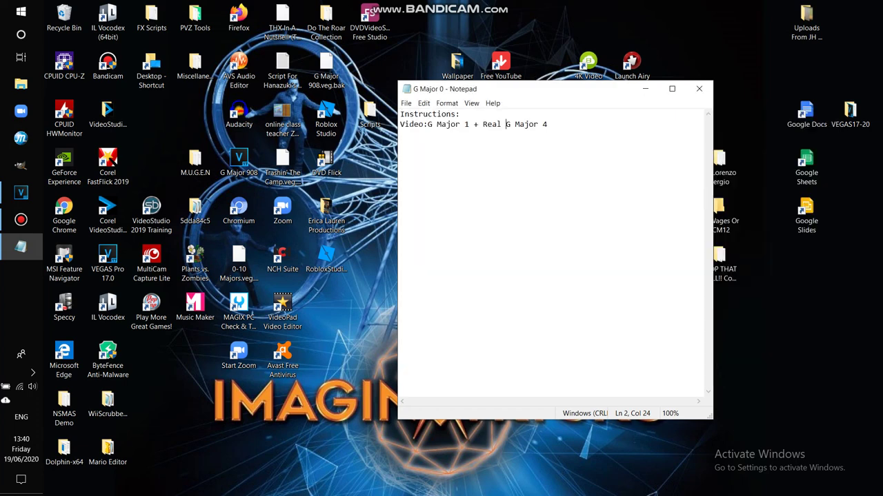
Replace the text after "Video:" with the lines "Invert" and "Invert Color" below it.
key("End")
key("shift+Left")
key("shift+Left")
key("shift+Left")
key("shift+Left")
key("shift+Left")
key("shift+Left")
key("shift+Left")
key("shift+Left")
key("shift+Left")
key("shift+Left")
key("shift+Left")
key("shift+Left")
key("shift+Left")
key("shift+Left")
key("shift+Left")
key("shift+Left")
key("shift+Left")
key("shift+Left")
key("shift+Left")
key("shift+Left")
key("shift+Right")
key("shift+Right")
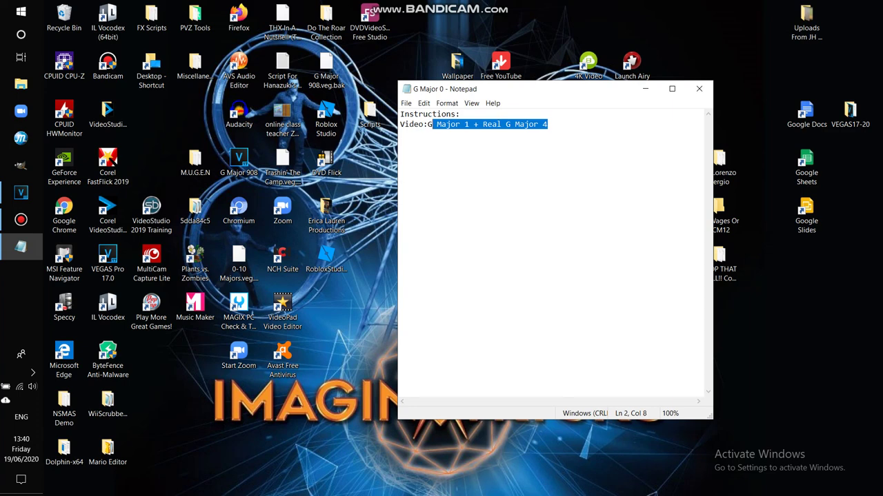
key("Delete")
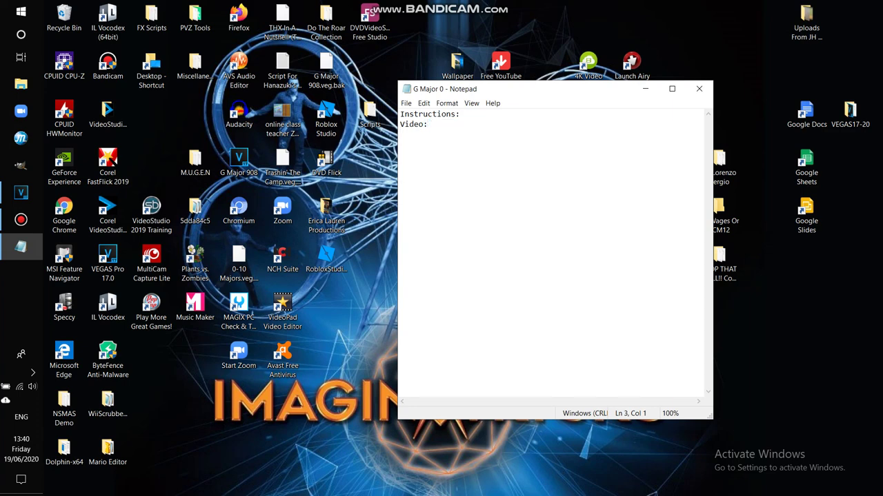
type("Invert ")
type("Invert Col")
type("or")
Add a "Pitch(es):" line with the value 8 on the line below it.
key("Return")
type("Pitch(es)")
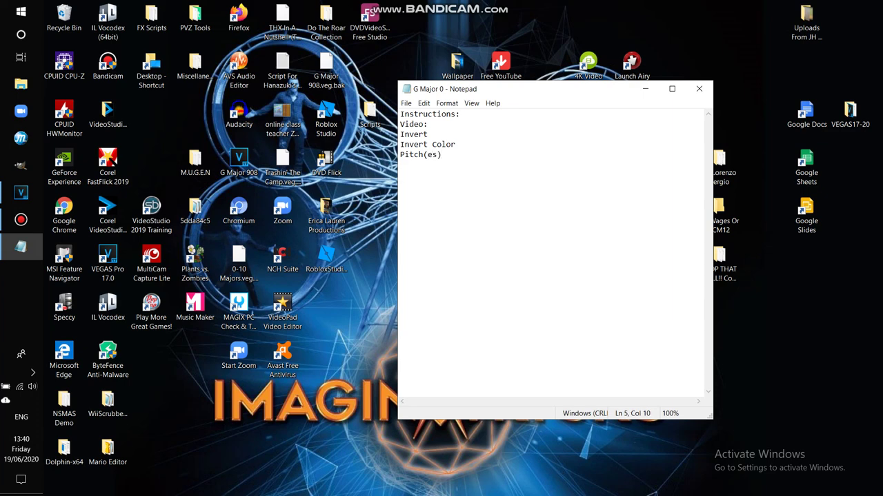
type(":")
type("0")
Save a copy of the note as "G Major 1" in the FX Scripts folder.
left_click(406, 103)
key("Up")
key("Up")
key("Down")
key("Return")
key("End")
key("BackSpace")
type("1")
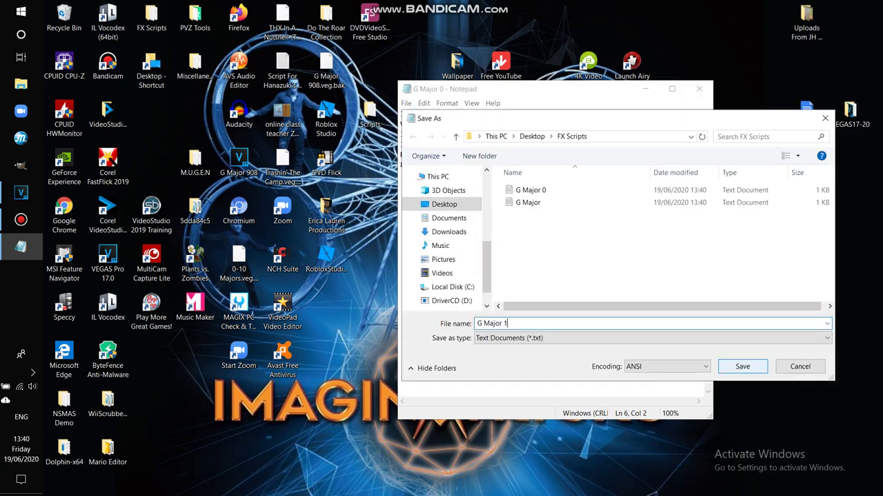
key("Return")
Replace the "Invert Color" line with "Blues And Yellow Like Vegas Pro".
left_click_drag(405, 164, 400, 135)
key("shift+Down")
key("BackSpace")
type("Blues And")
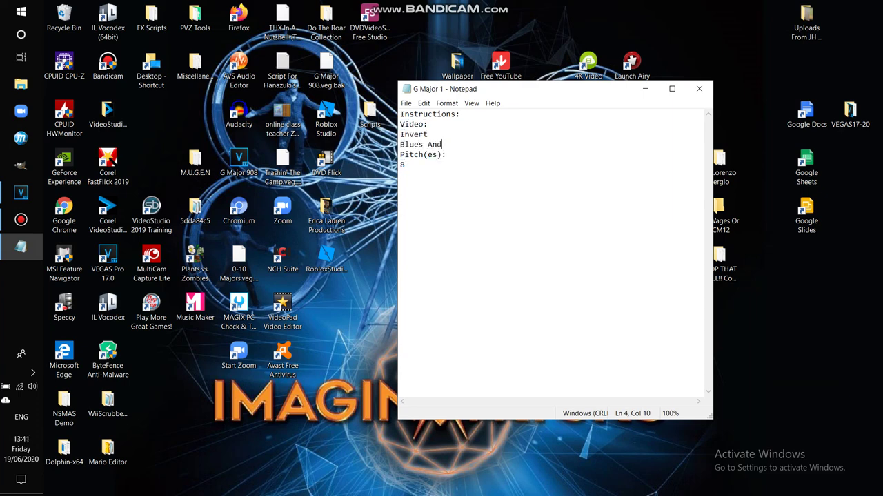
type(" Yellow Like Vegas Pro")
Replace the pitch value with 0, -5 and 4 on separate lines below "Pitch(es):".
key("Down")
key("Down")
key("shift+Left")
key("BackSpace")
key("Return")
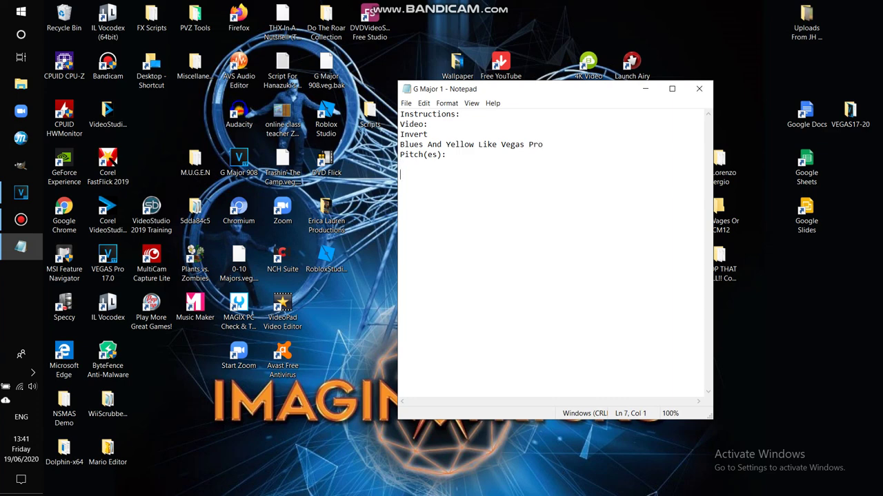
type("-5")
key("Return")
type("4")
type("0")
Add an "Or" line with the person's first name and a colon below the pitches, followed by the line "G Major 5".
type("Or Megan:")
type("(")
key("BackSpace")
key("Return")
type("G Major 5")
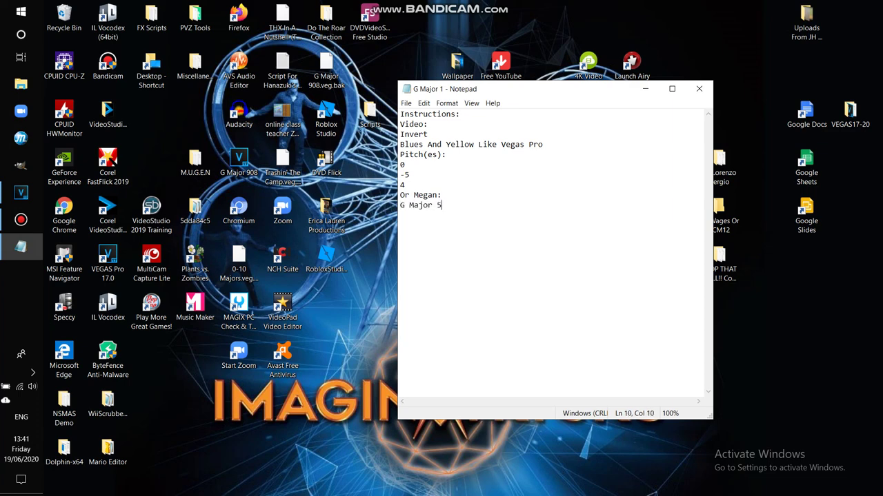
Save a copy of the note as "G Major 2" in the FX Scripts folder.
left_click(405, 103)
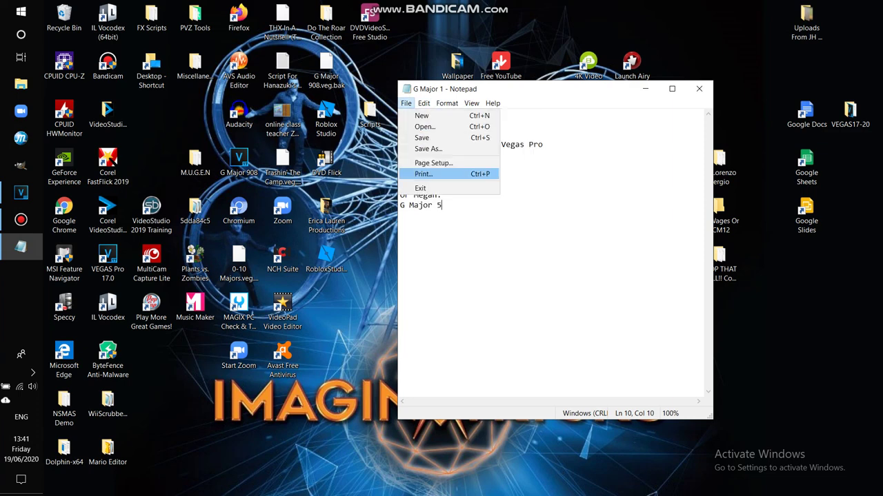
key("Return")
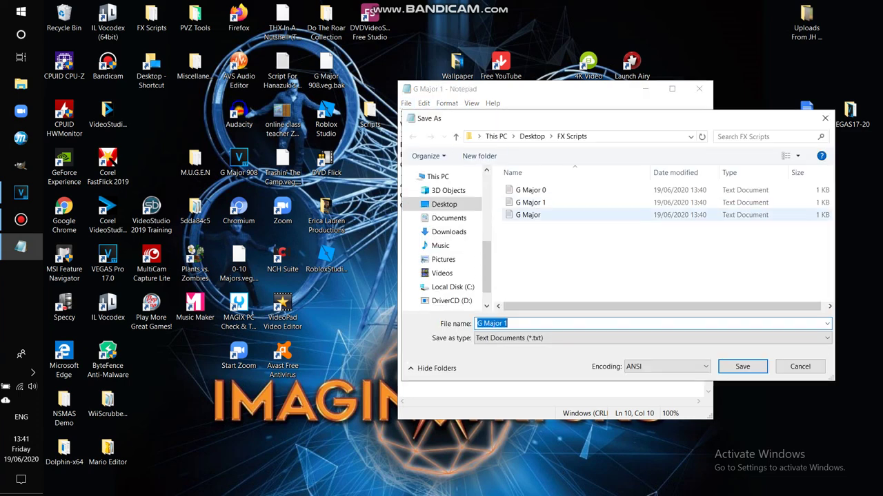
left_click(508, 323)
key("BackSpace")
type("2")
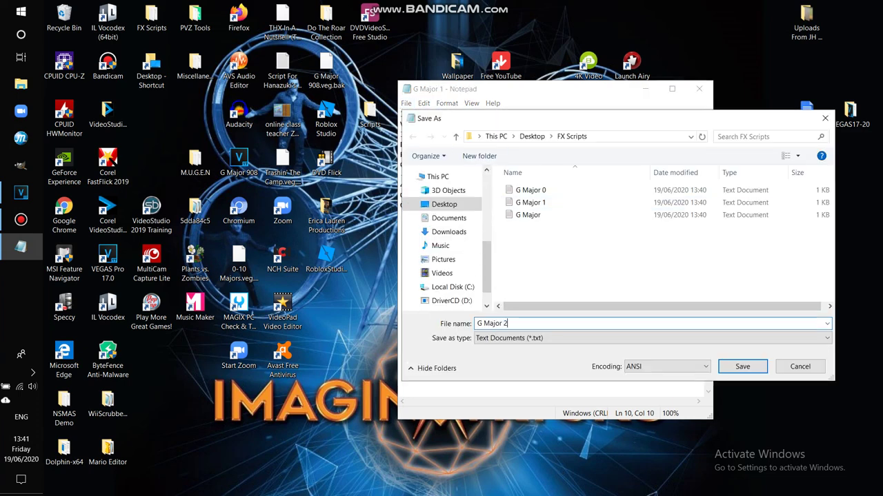
key("Return")
Replace everything below the "Video:" line with "Red Colorize".
key("shift+Up")
key("shift+Up")
key("shift+Up")
key("shift+Up")
key("shift+Up")
key("shift+Up")
key("shift+Home")
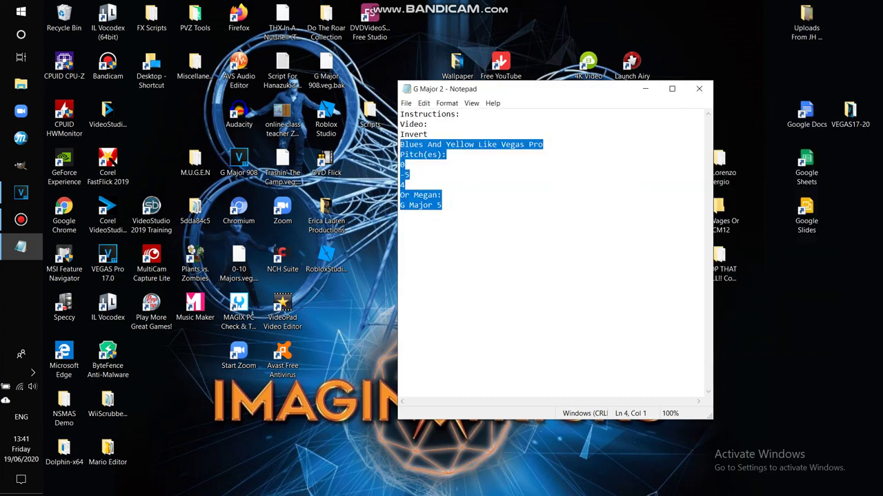
key("shift+Up")
key("Delete")
type("Red C")
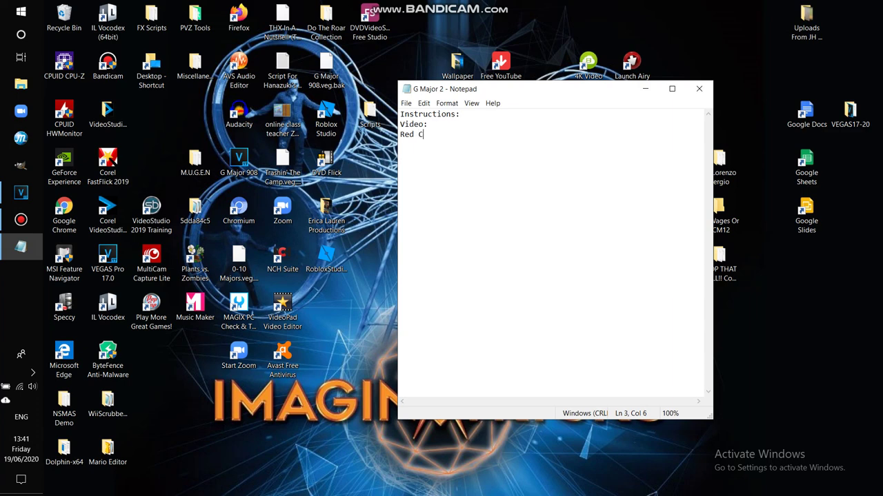
type("olorize")
Add the line "Big Wave Or TV Simulator" below "Red Colorize".
key("Return")
type("Wave ")
type("D")
key("BackSpace")
key("BackSpace")
key("BackSpace")
key("BackSpace")
key("BackSpace")
key("BackSpace")
type("Big Wave Or ")
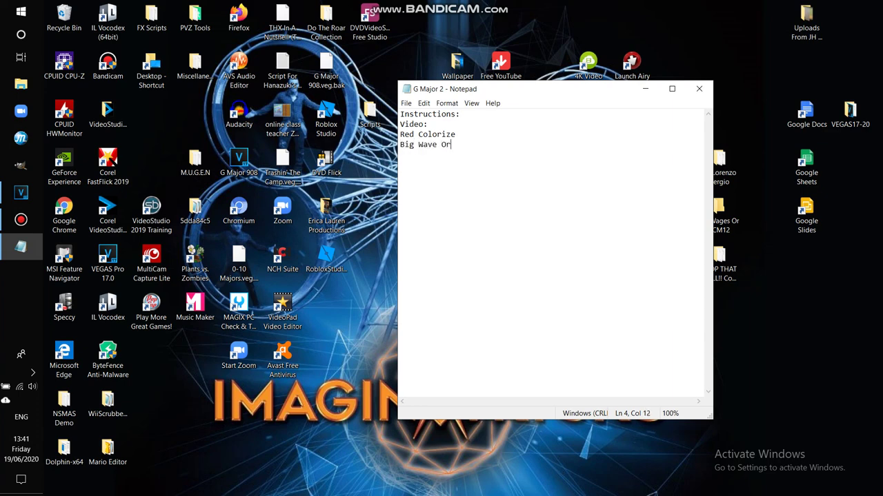
type("To")
key("BackSpace")
type("V Simulator")
Add a "Pitches:" line with the values 0 and -6 on separate lines below it.
key("Return")
type("Pitche")
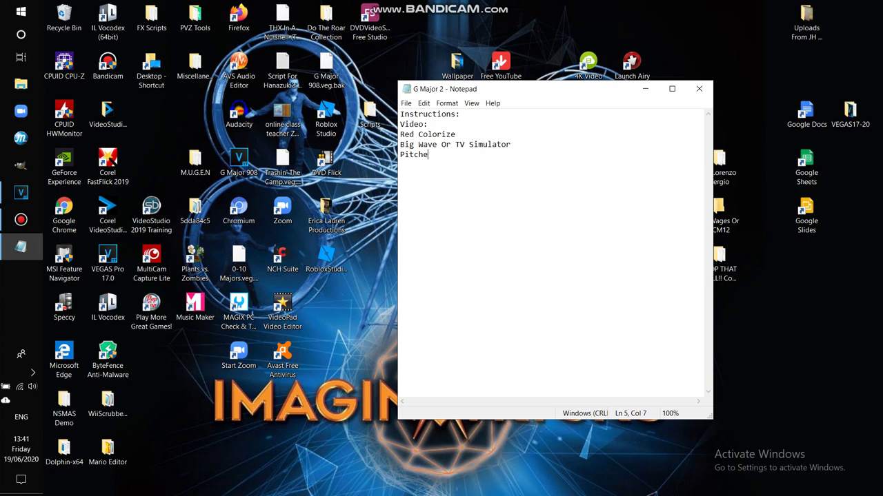
type("s:")
key("Return")
type("0")
key("Return")
type("-6")
Save a copy of the note as "G Major 3" in the FX Scripts folder.
key("alt+f")
key("Down")
key("Down")
key("Down")
key("Return")
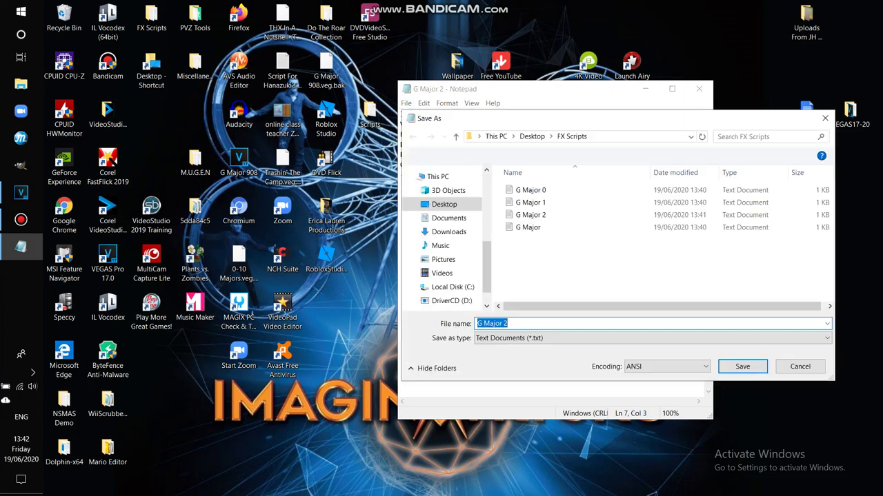
type("G Major 3")
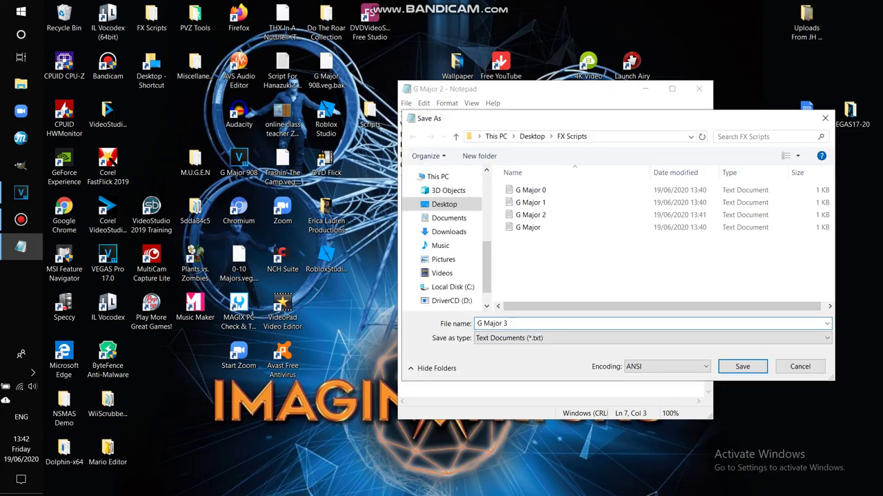
key("Return")
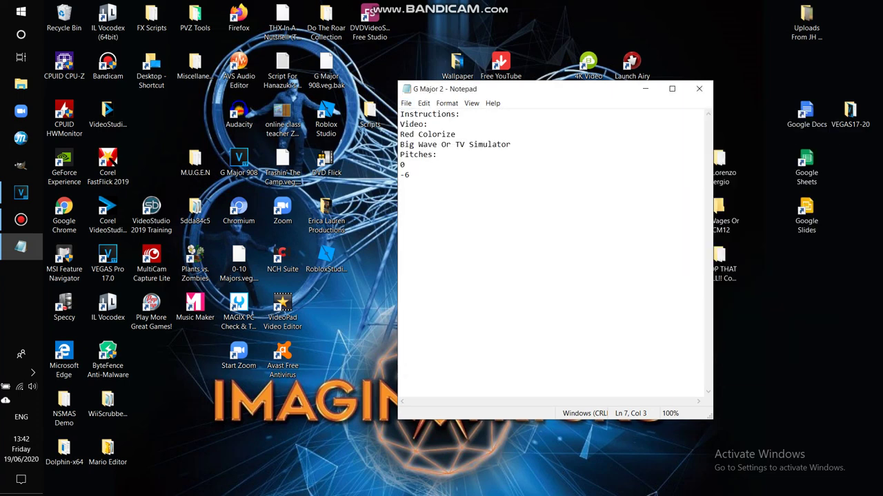
Replace everything below the "Video:" line with "Gradient Map:" followed by the lines "0.None", "1.None" and "2.Black".
key("shift+Up")
key("shift+Up")
key("shift+Up")
key("shift+Up")
key("shift+Home")
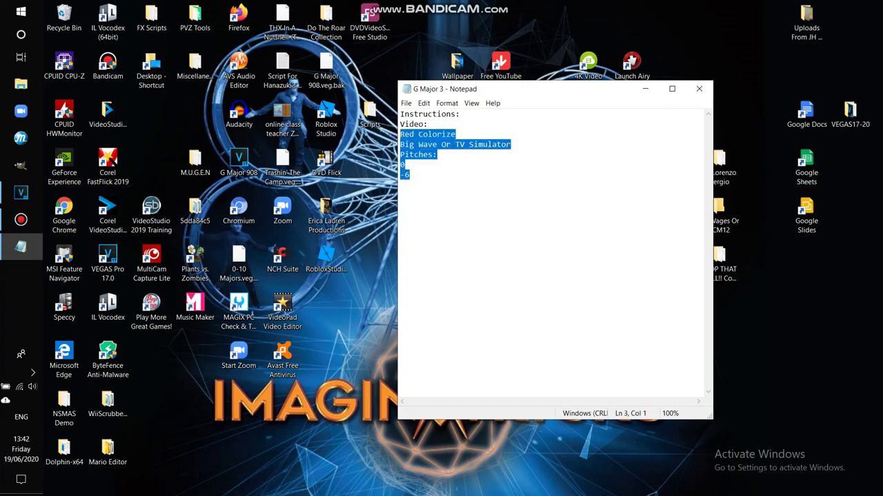
key("BackSpace")
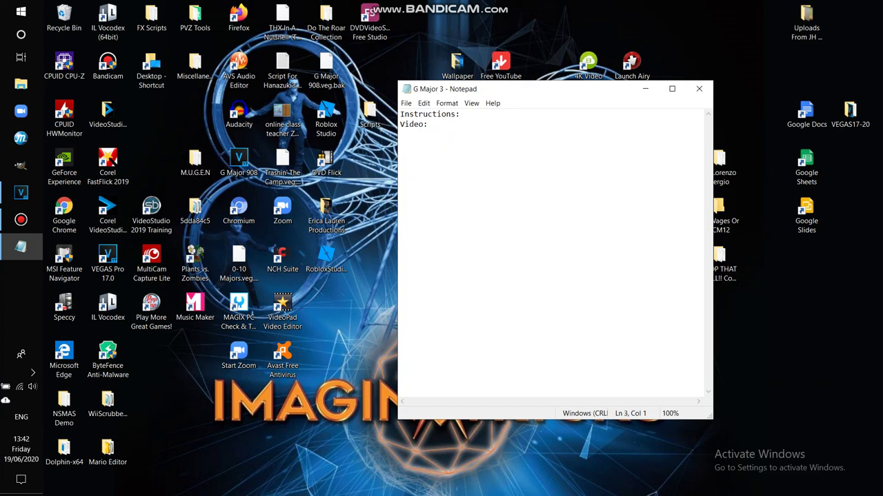
type("Gradient M")
type("ap: ")
type("0.N")
type("one")
key("Return")
type("1.None 2")
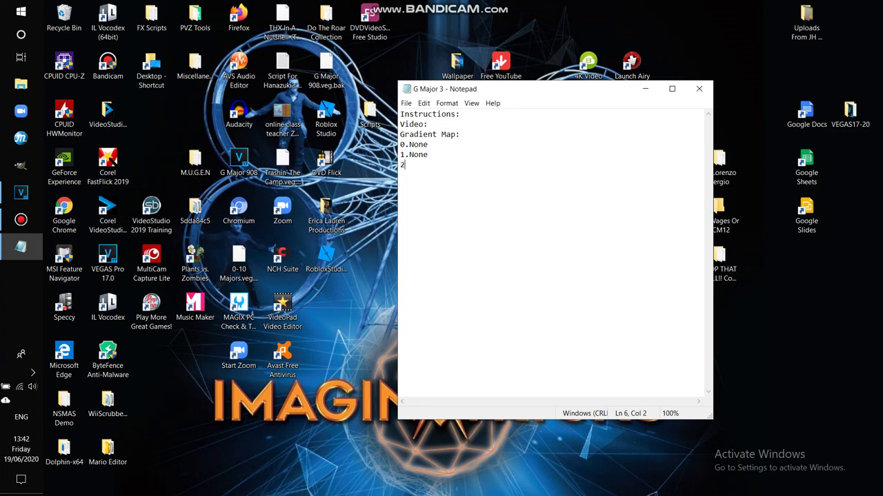
type(".Black")
Add a "Pitches:" line below the gradient map list with the values 0 and 5 on separate lines.
key("Return")
type("Pitchens")
key("BackSpace")
key("BackSpace")
type("s:")
key("Return")
type("0")
key("Return")
type("5")
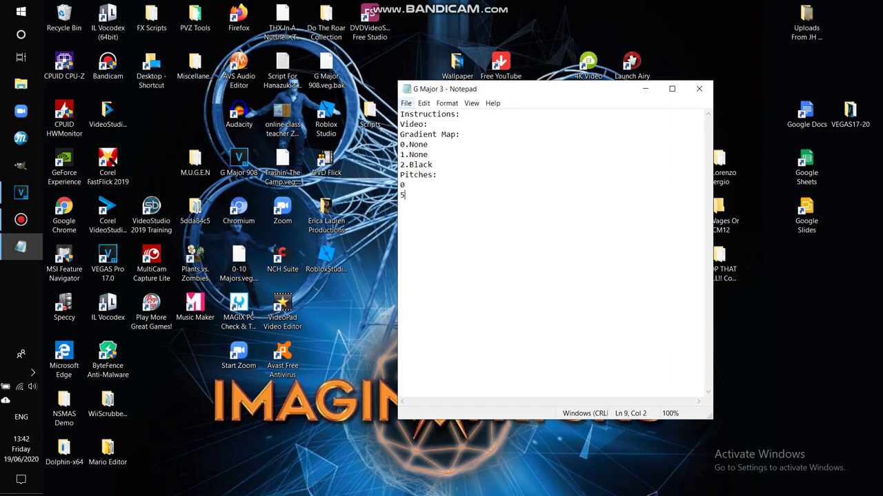
Save a copy of the note as "G Major 4" in the FX Scripts folder.
left_click(405, 103)
key("Return")
key("End")
key("BackSpace")
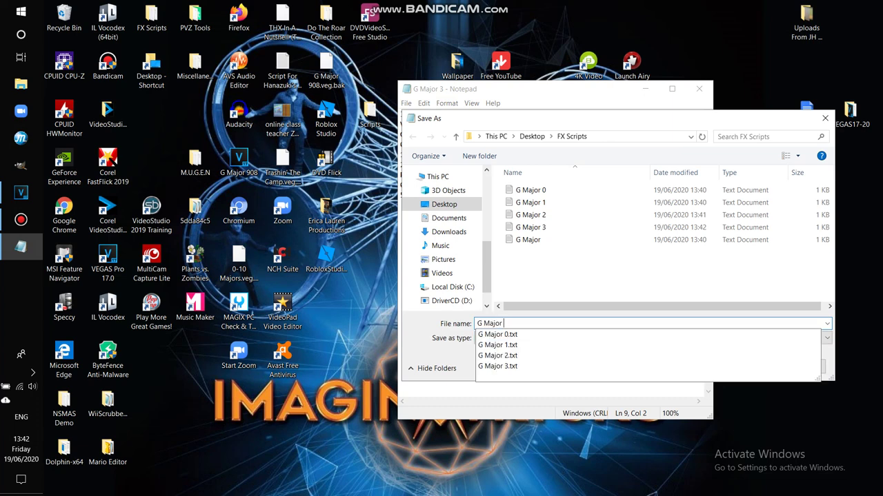
type("4")
key("Return")
Set the second pitch to 4 and replace the gradient map section with "In Difference Of Solid Color:Cyan".
key("shift+Left")
type("4")
left_click(432, 164)
key("shift+Home")
key("shift+Up")
key("shift+Up")
key("shift+Up")
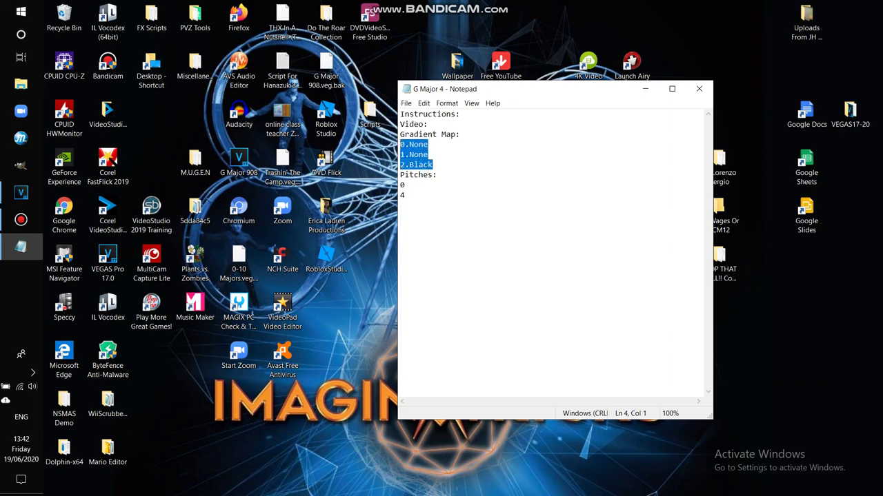
key("BackSpace")
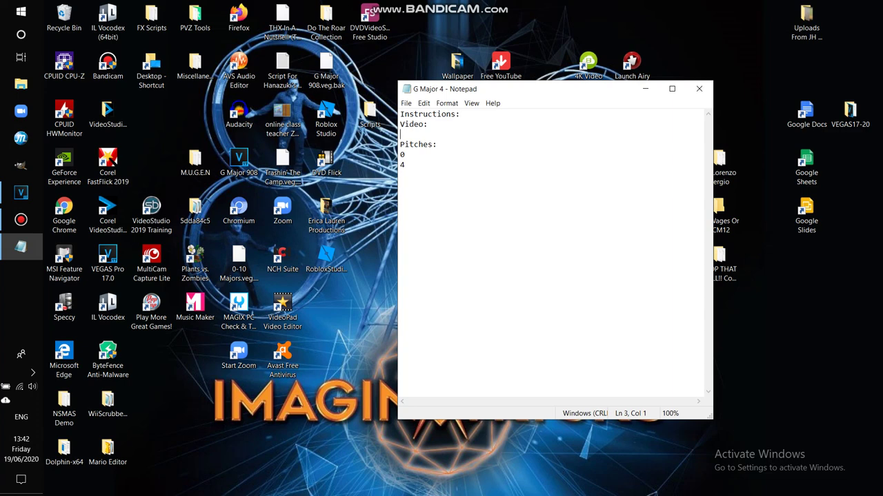
type("In Difference Of So")
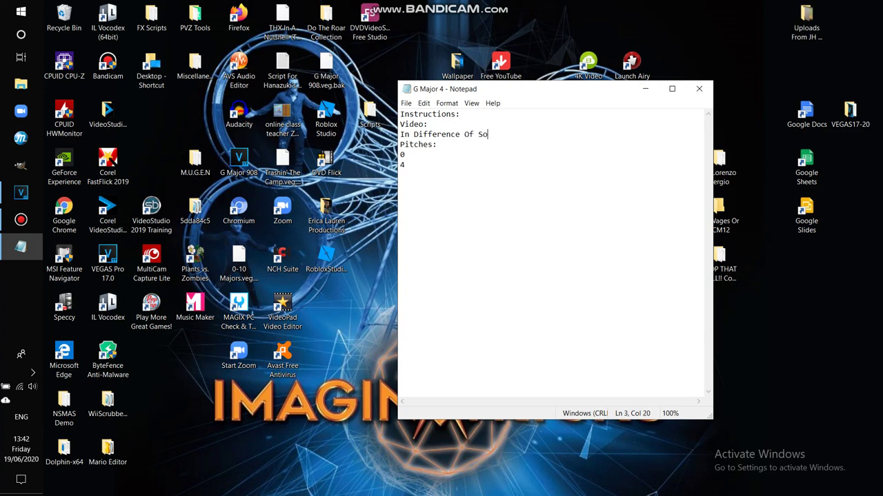
type("lid Color:Cyan")
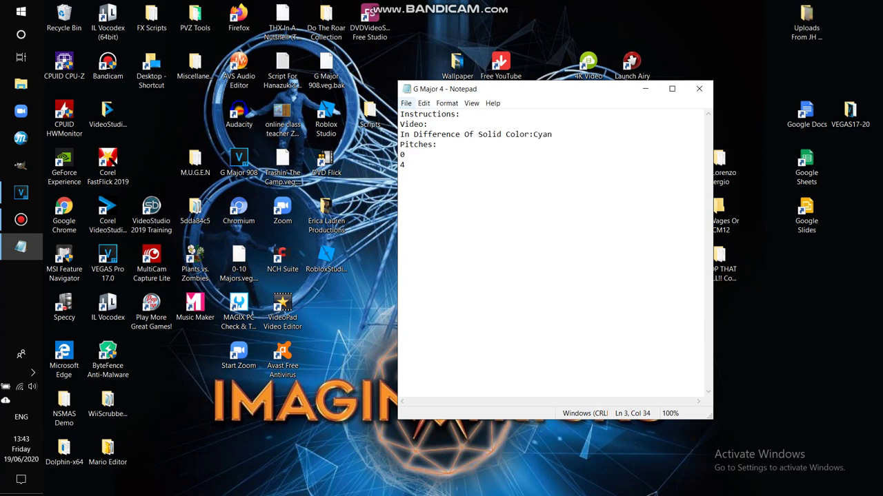
Save a copy of the note as "G Major 5" in the FX Scripts folder.
left_click(406, 103)
left_click(427, 148)
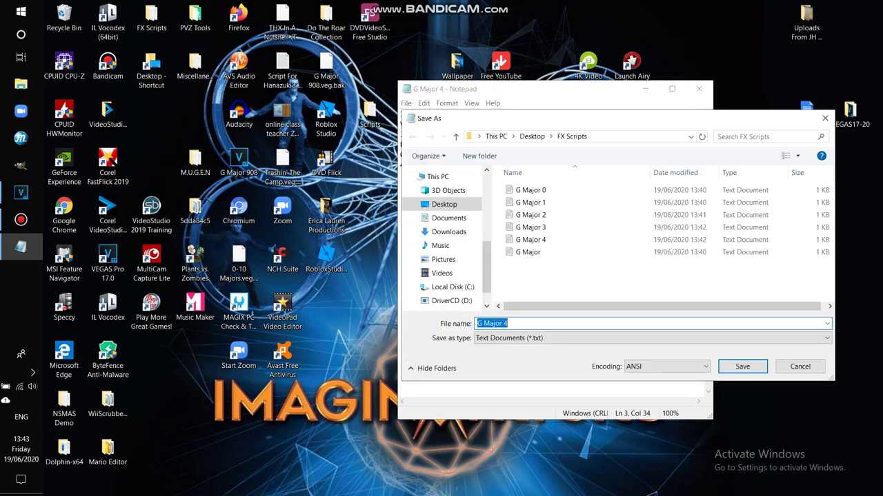
key("End")
key("BackSpace")
type("5")
key("Return")
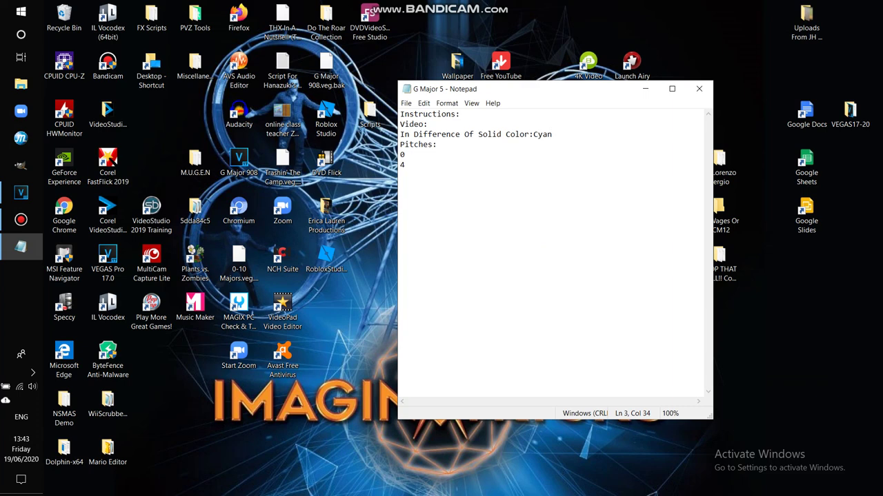
Replace everything below the "Video:" line with "Thresold:%60".
key("ctrl+End")
key("shift+Up")
key("shift+Up")
key("shift+Up")
key("shift+Up")
key("Delete")
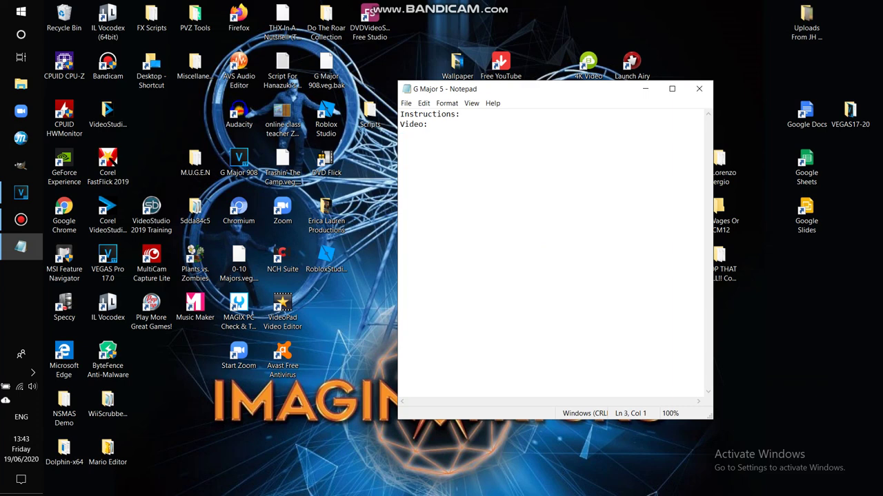
type("Thresold:%60")
Add a "Pitches:" line below the threshold line with the values 0 and -8 on separate lines.
key("Return")
type("Pitches:")
key("Return")
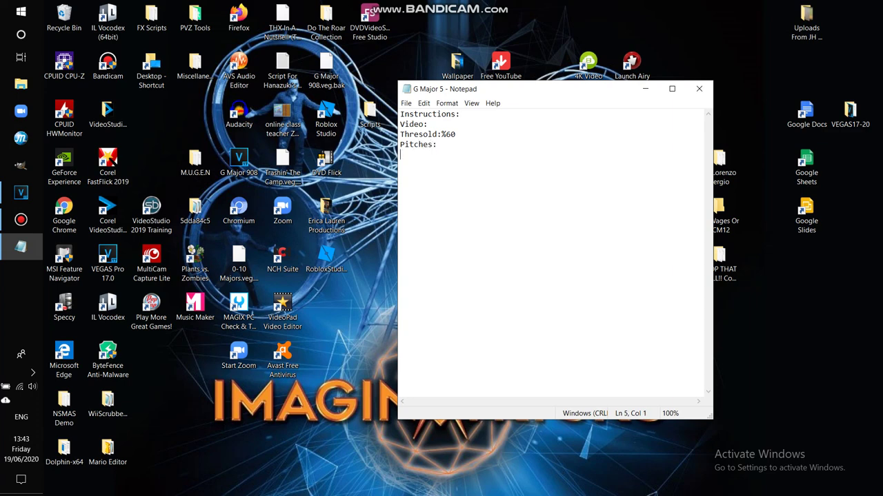
type("0-8")
key("Return")
Save a copy of the note as "G Major 6" in the FX Scripts folder.
left_click(406, 102)
key("Return")
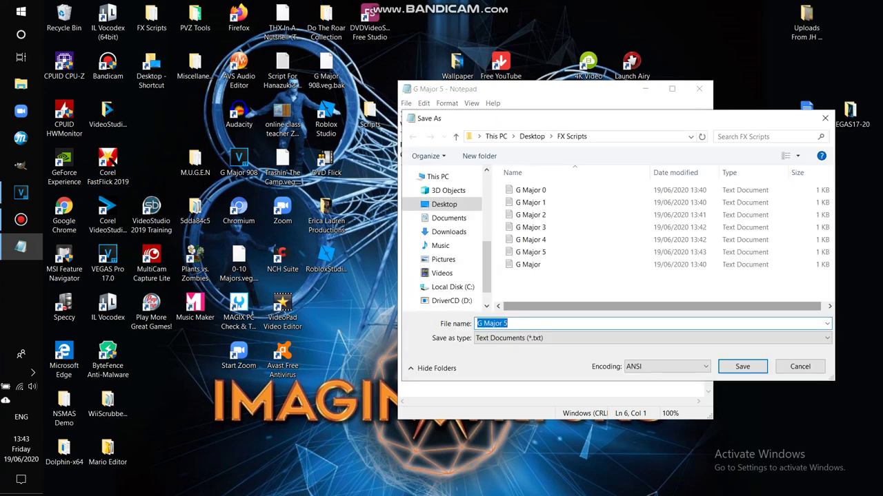
key("End")
key("BackSpace")
type("6")
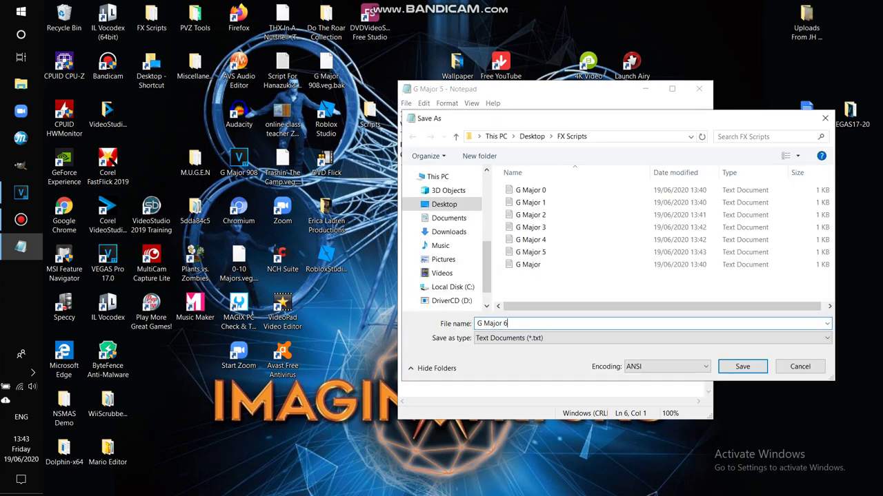
key("Return")
Set the second pitch in the note to 3.
key("End")
key("shift+Home")
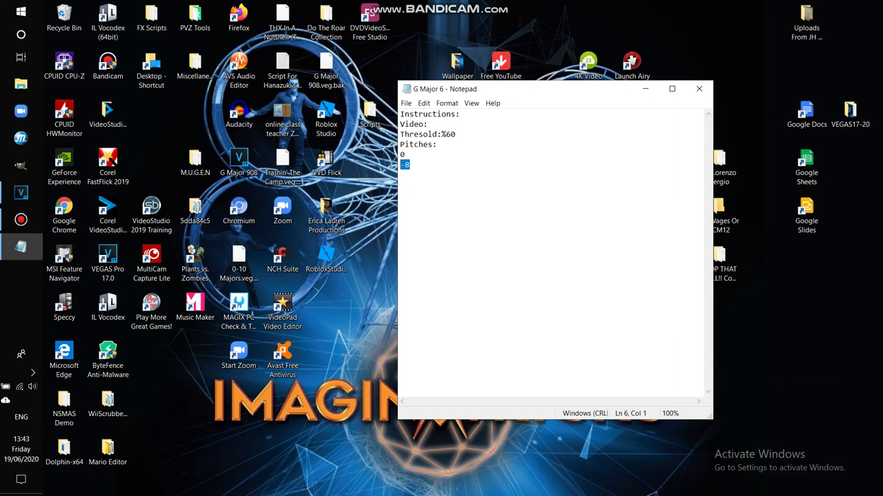
type("3")
Remove the "Thresold:%60" text and add "Negative" directly after "Video:".
key("Up")
key("Up")
key("Up")
key("End")
key("ctrl+shift+Home")
key("shift+Down")
key("shift+Down")
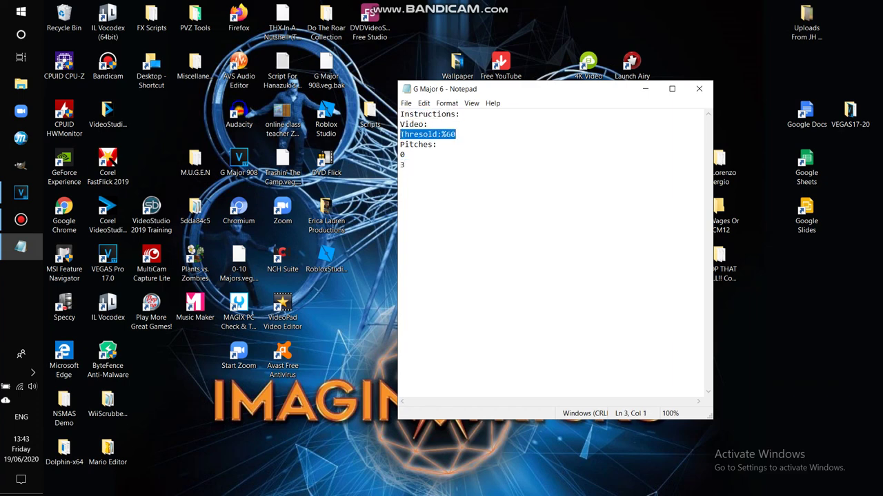
key("BackSpace")
key("Left")
type("Negative")
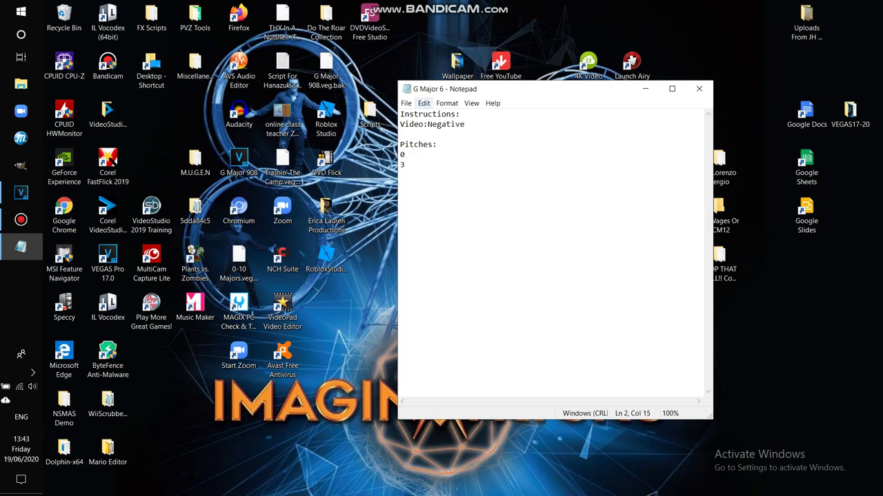
Save a copy of the note as "G Major 7" in the FX Scripts folder.
key("alt+f")
key("Down")
key("Down")
key("Down")
key("Return")
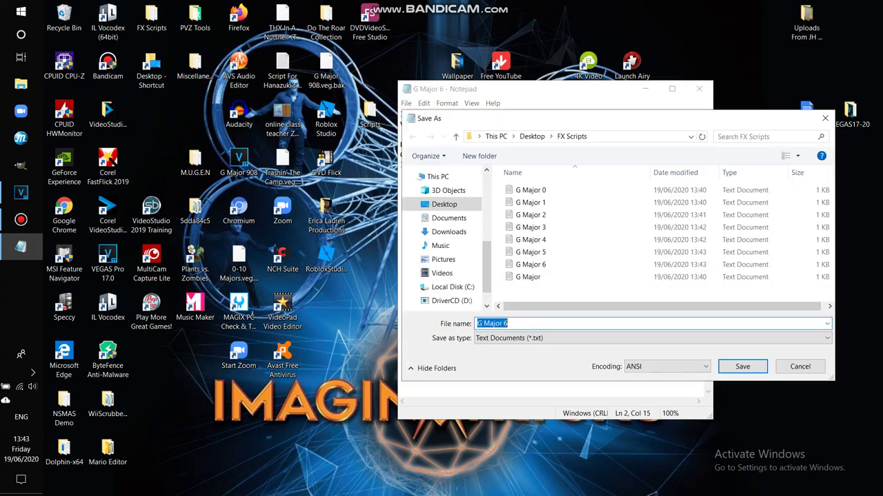
key("End")
key("BackSpace")
type("7")
key("Return")
Replace everything after "Video:" with the line "G Major 1 + G Major 6" below it.
left_click_drag(405, 165, 400, 134)
key("BackSpace")
key("shift+Left")
key("shift+Left")
key("shift+Left")
key("shift+Left")
key("shift+Left")
key("shift+Left")
key("shift+Left")
key("shift+Left")
key("BackSpace")
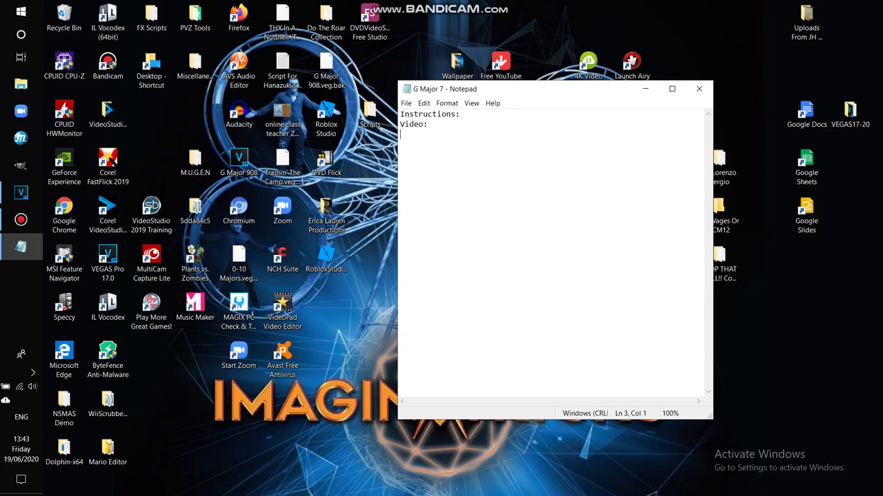
type("G Major 1 + G Major 6")
Add a "Pitches:" line with "Sad Effect" on the line below it.
key("Return")
type("Pitches:")
key("Return")
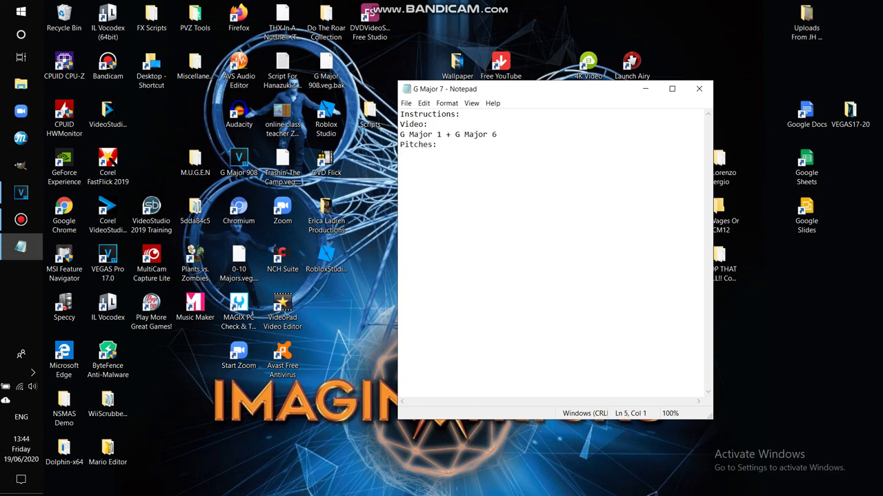
type("Sad Efefct")
key("BackSpace")
key("BackSpace")
key("BackSpace")
key("BackSpace")
type("fect")
Save a copy of the note as "G Major 8" in the FX Scripts folder.
left_click(405, 103)
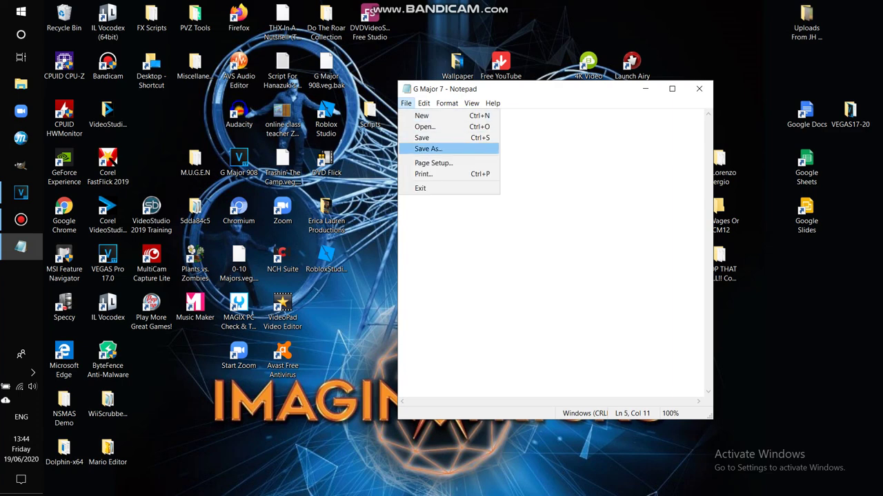
key("Return")
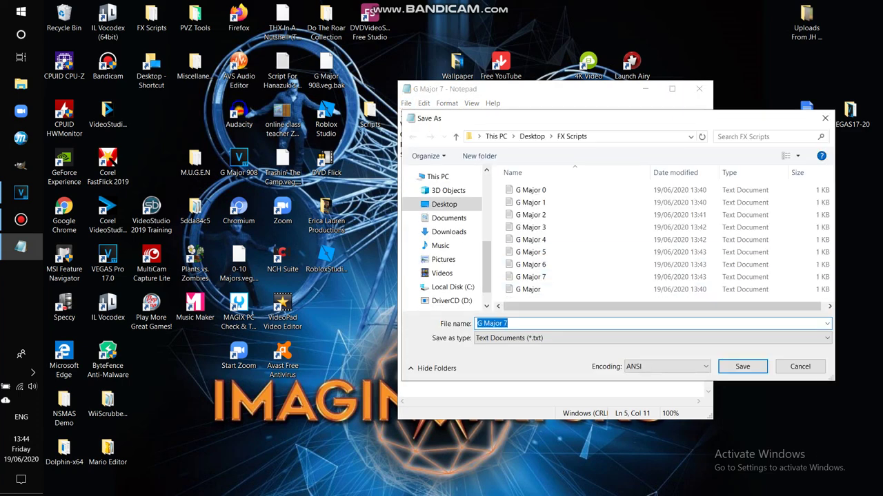
left_click(508, 324)
key("BackSpace")
type("8")
key("Return")
Replace everything below the "Video:" line with "Negative".
left_click_drag(400, 164, 400, 144)
key("shift+Up")
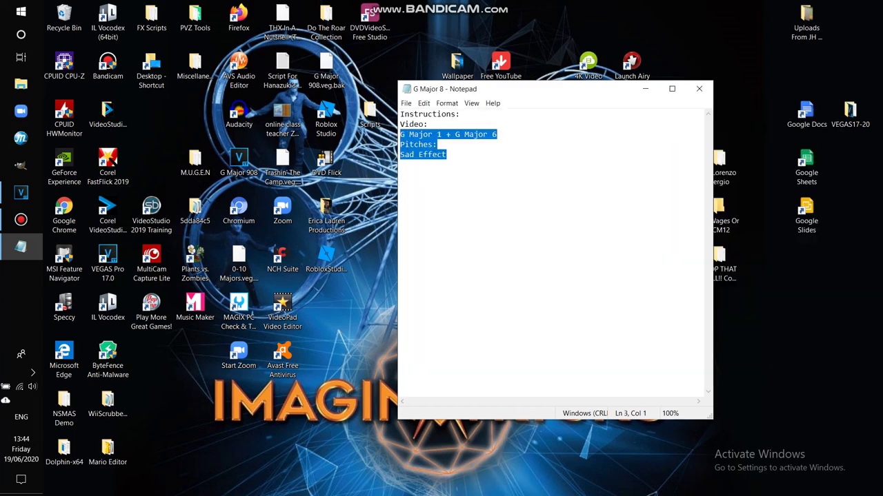
key("BackSpace")
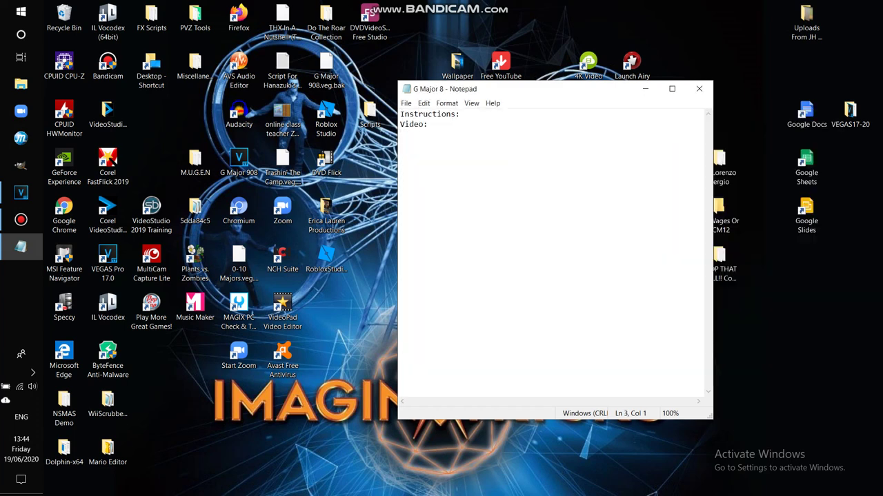
type("G")
key("BackSpace")
key("BackSpace")
type("Negative")
Add a "Pitches:" line below "Negative" with the values 0 and -2 on separate lines.
key("Return")
type("Potche")
key("BackSpace")
key("BackSpace")
key("BackSpace")
key("BackSpace")
key("BackSpace")
type("itches")
type(":")
type("0")
type("-2")
key("BackSpace")
key("BackSpace")
type("-2")
Add the line "Or Original:" below the pitches and start a new line under it.
key("Return")
type("Or ")
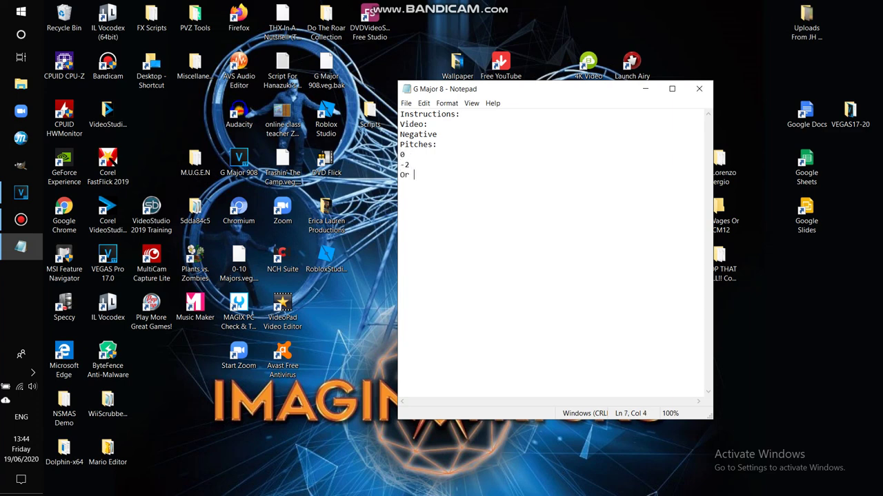
type("Original:")
key("Return")
Switch to VEGAS Pro and place a Color Gradient generator with the Linear White to Black preset on the timeline.
left_click(20, 219)
left_click(20, 192)
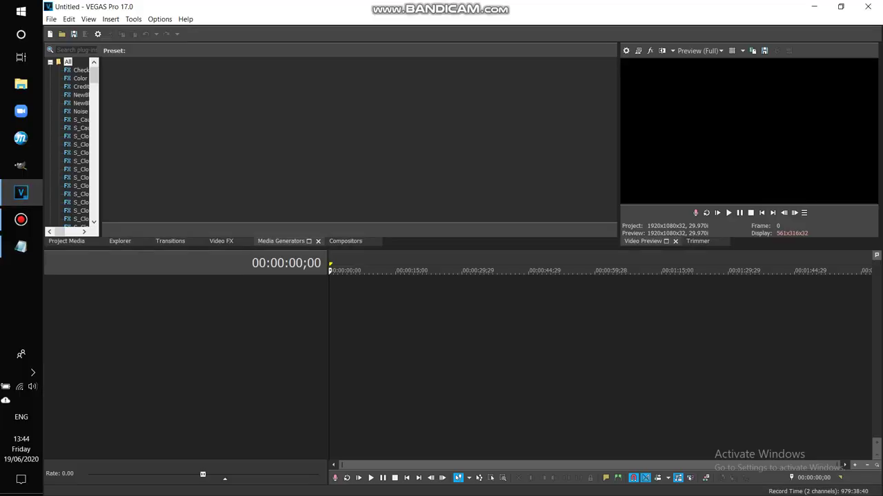
left_click(220, 240)
left_click(345, 241)
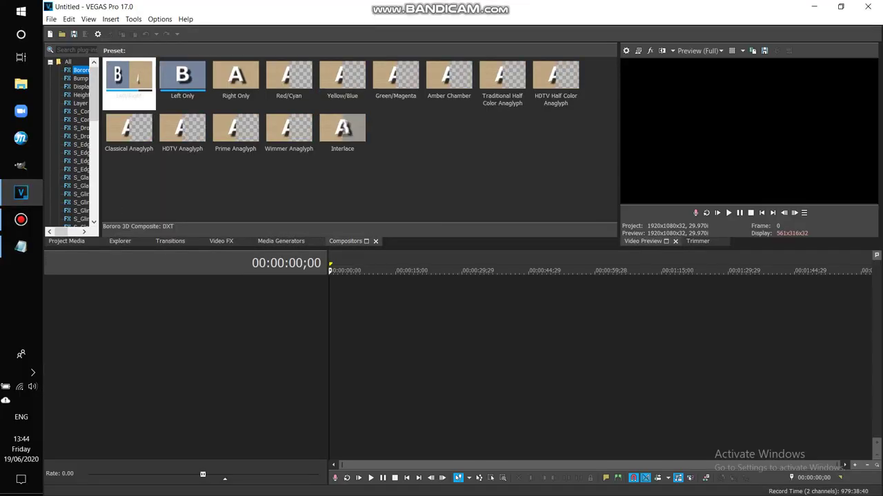
left_click(120, 241)
left_click(281, 241)
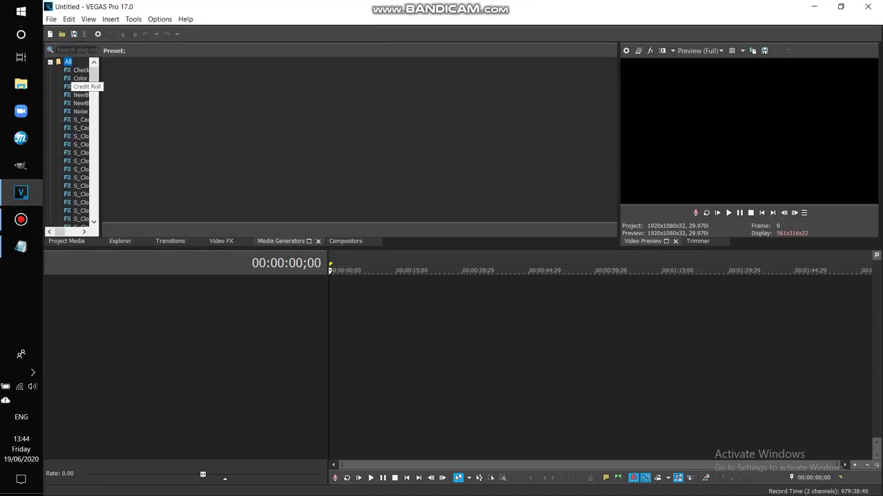
left_click(81, 78)
left_click_drag(128, 81, 351, 290)
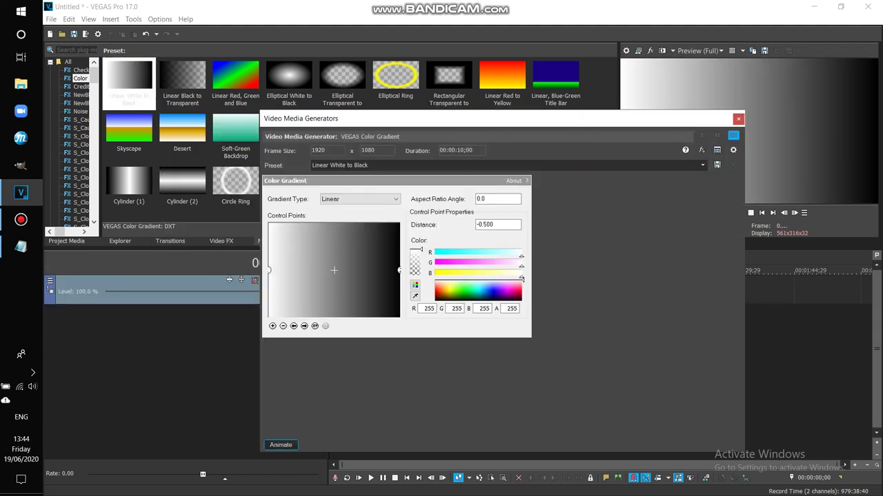
Apply the "G Major 9" preset of the Gradient Map effect to the color gradient event on the timeline.
left_click(221, 241)
left_click_drag(153, 72, 153, 82)
scroll(104, 137, "up", 6)
left_click(90, 103)
left_click_drag(353, 158, 226, 241)
left_click_drag(611, 94, 611, 156)
scroll(389, 139, "up", 4)
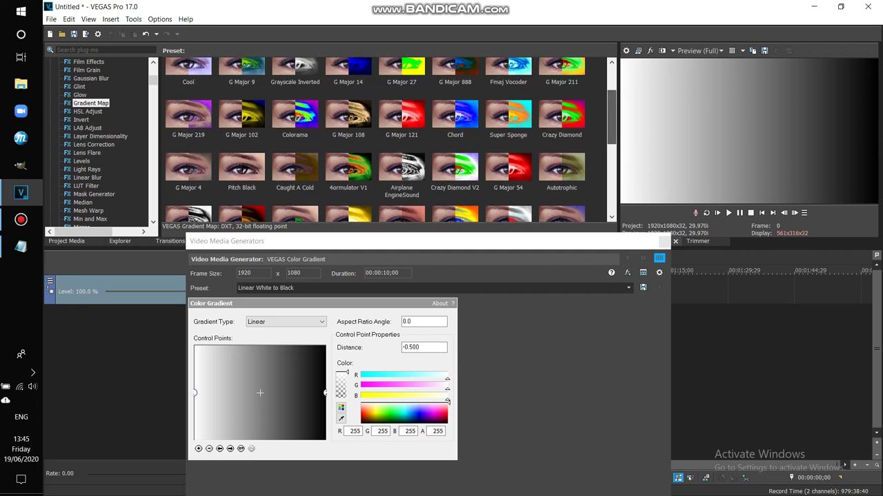
left_click_drag(611, 100, 611, 94)
left_click(241, 130)
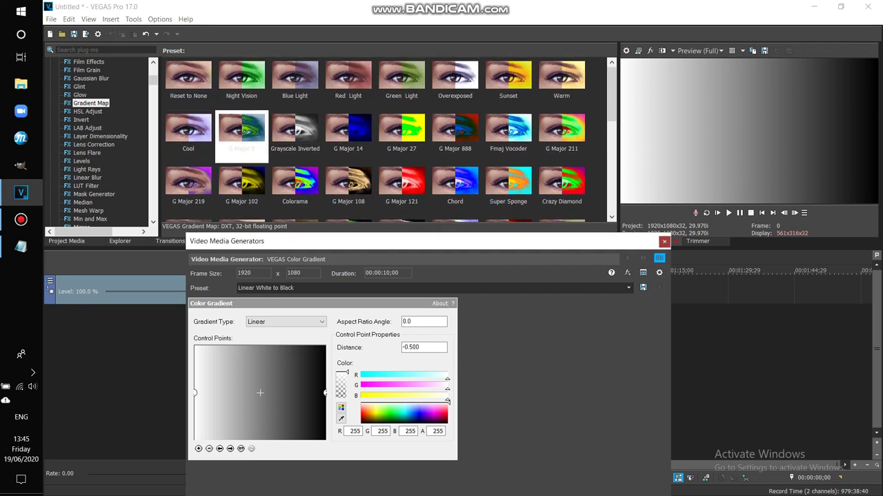
left_click(664, 241)
left_click_drag(241, 130, 348, 293)
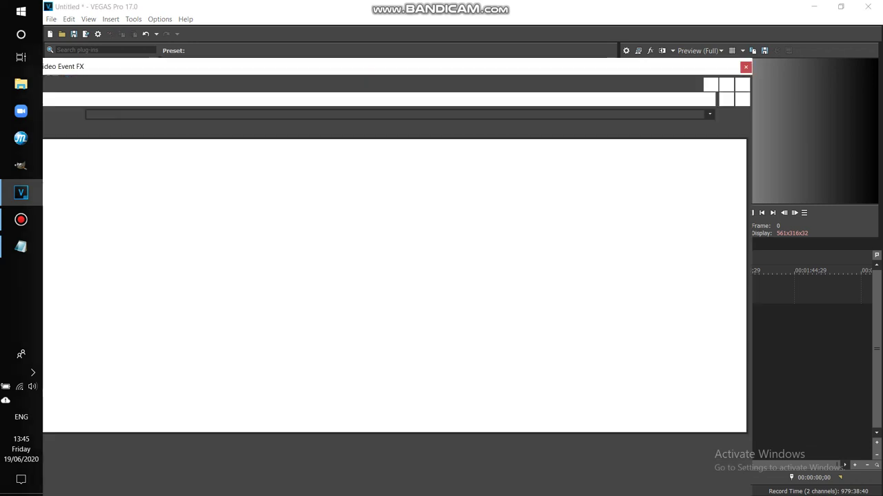
Switch to the Notepad note and list "0.Green", "1.Dark Cyan" and "2.White" on separate lines under "Or Original:".
left_click_drag(397, 67, 469, 73)
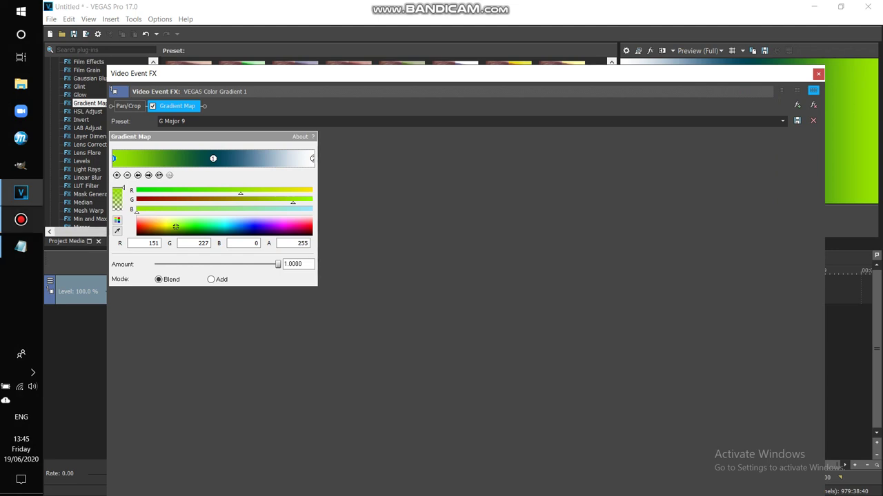
left_click(21, 247)
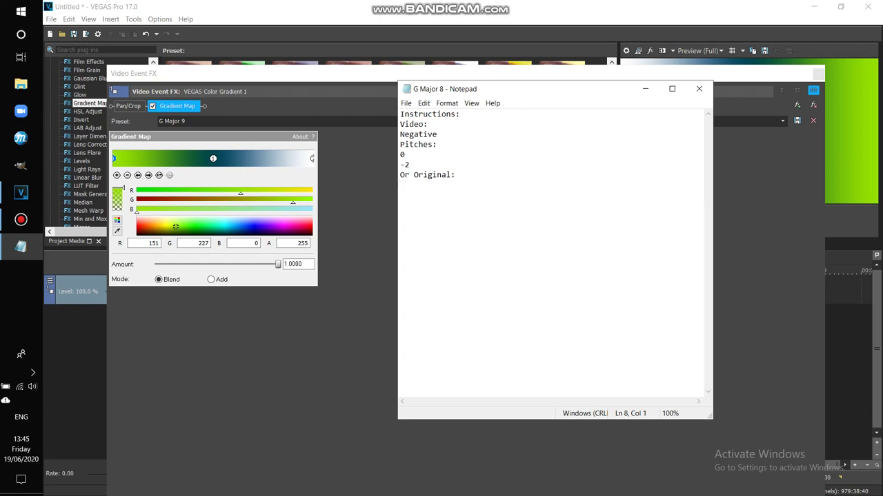
type(".Green")
key("Return")
type("1.Dark")
key("BackSpace")
type("k Cyan")
key("Return")
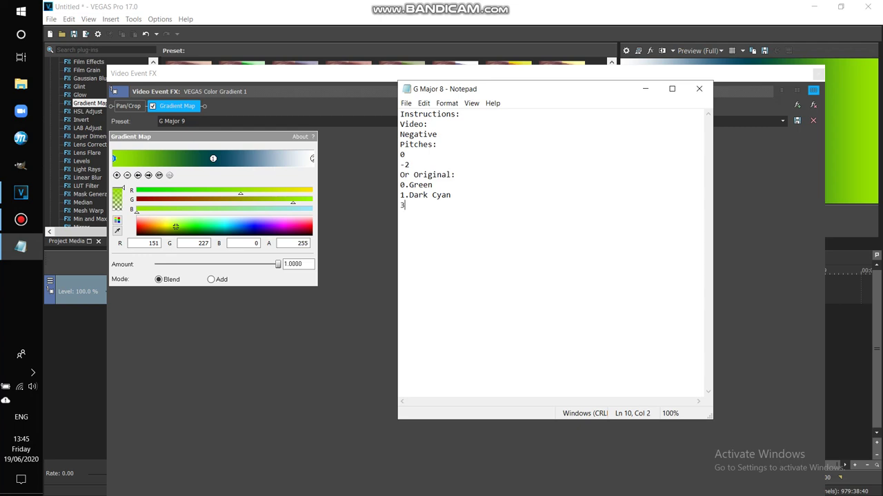
type("2.White")
key("Return")
Add a "Pitches:" line below the colors with the values 0, -12, 5 and 7 on separate lines.
type("Pitches:")
key("Return")
type("0")
key("Return")
type("-12")
type("-5 ")
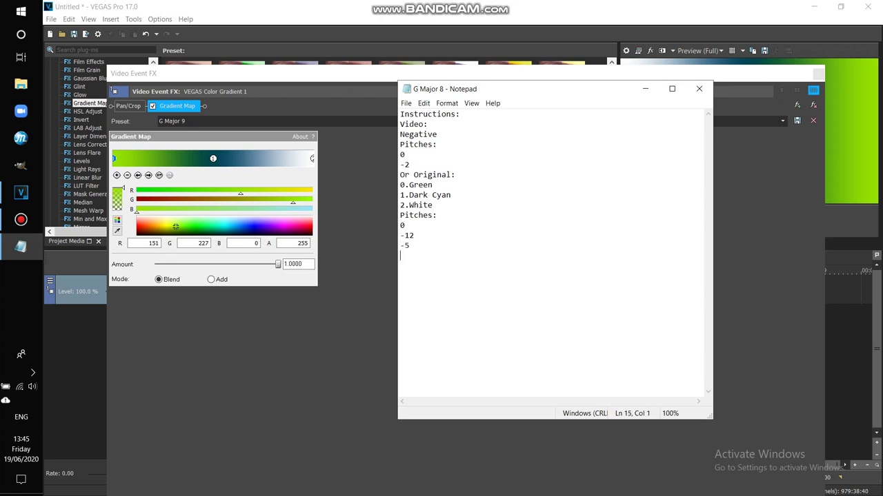
type("7")
key("BackSpace")
Save the note as a new file named "G Major 9" in the FX Scripts folder.
left_click(405, 103)
left_click(445, 148)
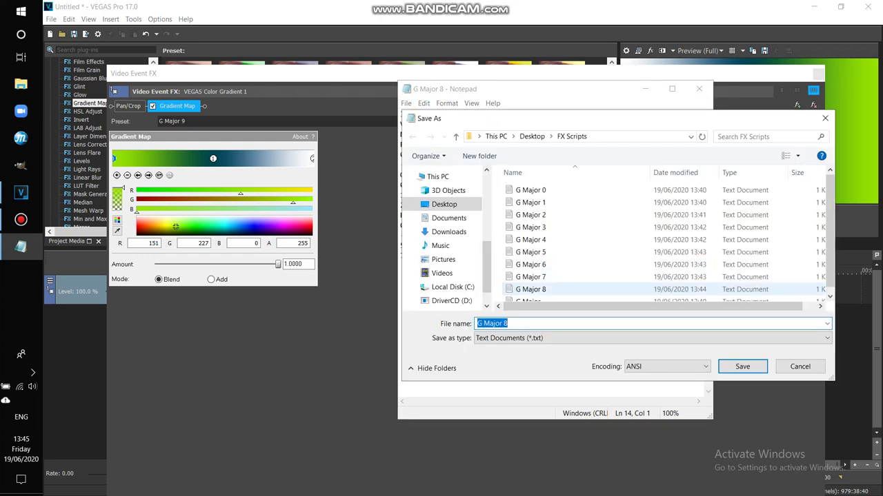
key("End")
key("BackSpace")
type("9")
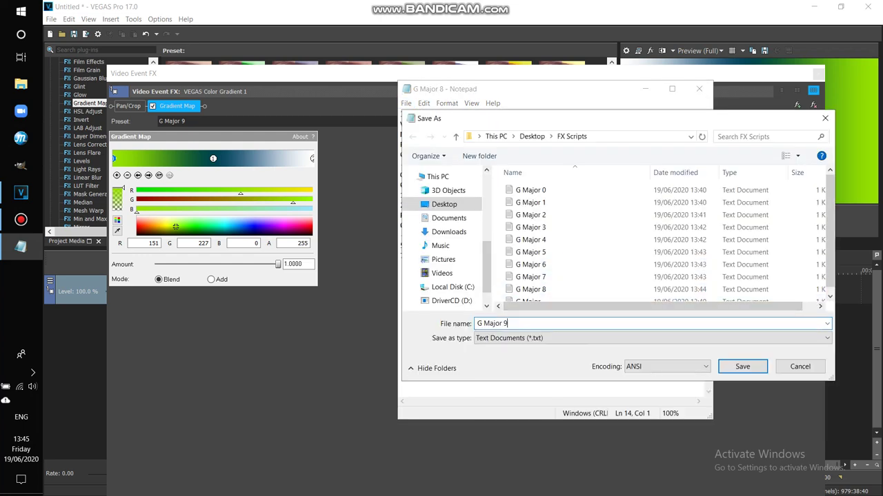
key("Return")
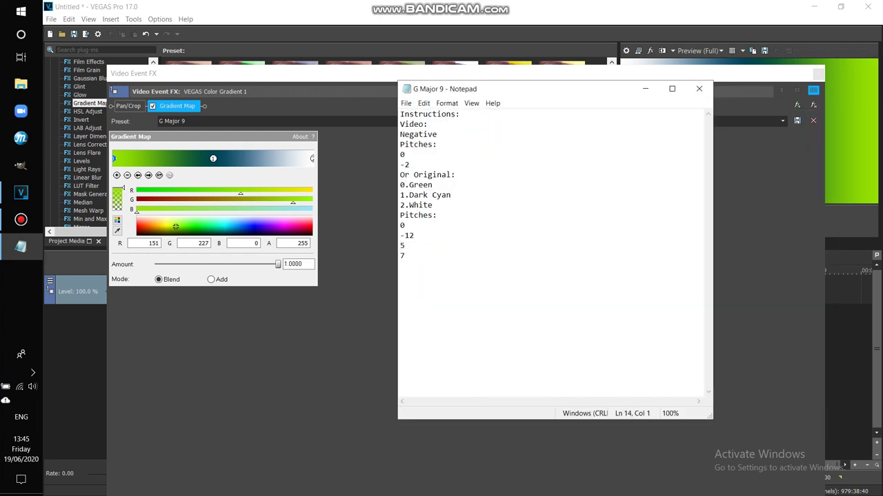
Delete all the text below the "Video:" line, keeping only the "Instructions:" and "Video:" headings.
key("shift+Up")
key("shift+Up")
key("shift+Up")
key("shift+Up")
key("shift+Up")
key("shift+Up")
key("shift+Up")
key("shift+Up")
key("shift+Up")
key("shift+Up")
key("shift+Up")
key("shift+Up")
key("shift+Up")
key("shift+Up")
key("shift+Down")
key("shift+Down")
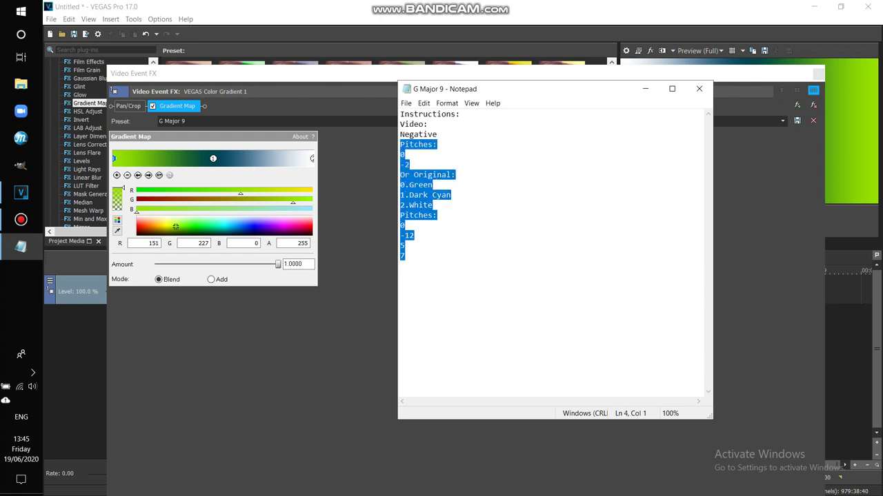
key("BackSpace")
key("BackSpace")
key("BackSpace")
key("BackSpace")
key("BackSpace")
key("BackSpace")
key("BackSpace")
key("BackSpace")
key("BackSpace")
key("BackSpace")
key("BackSpace")
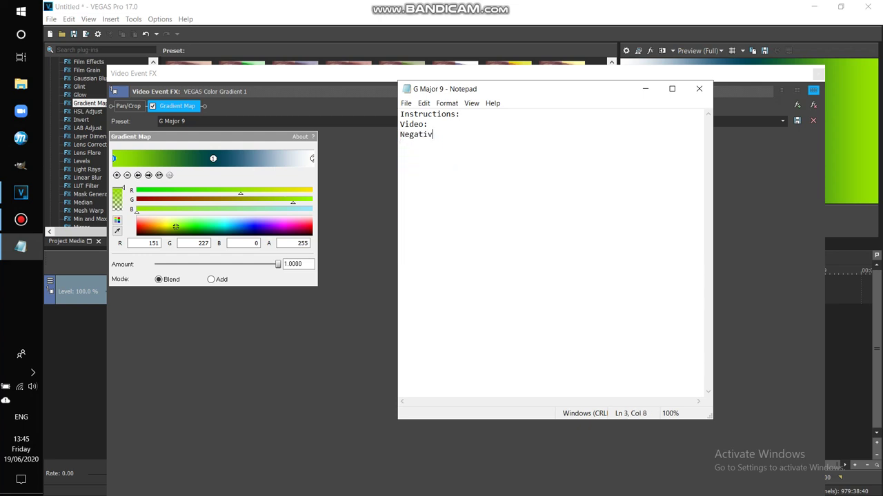
Write "CoNfUsIoN Reversed (Better Verison) + Reversed/CoNfUsIoN + RBG To BGR" directly after "Video:".
type("CoNfUsIoN Reversed")
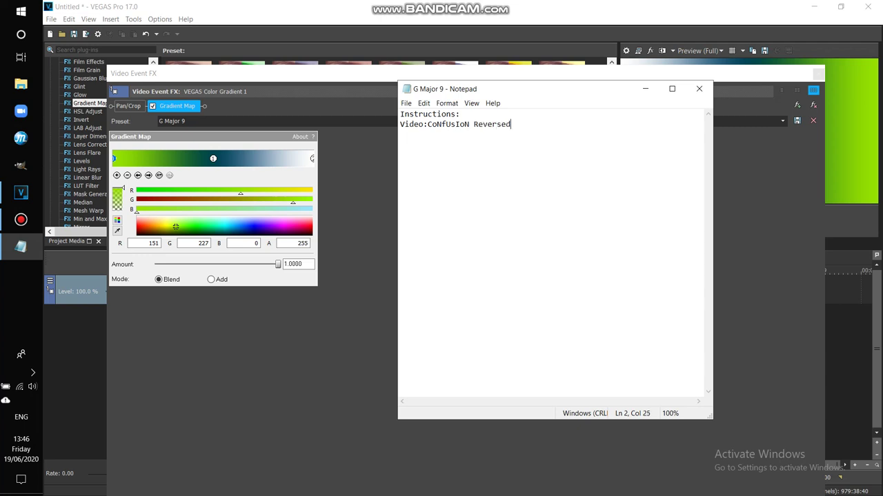
type(" (Better Verison) + Reversed")
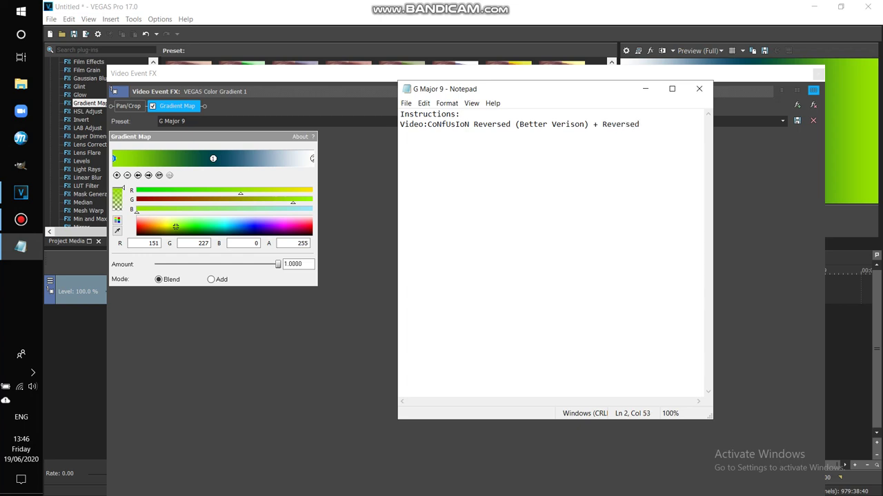
key("BackSpace")
type("/CoNfUsIoN + RBG")
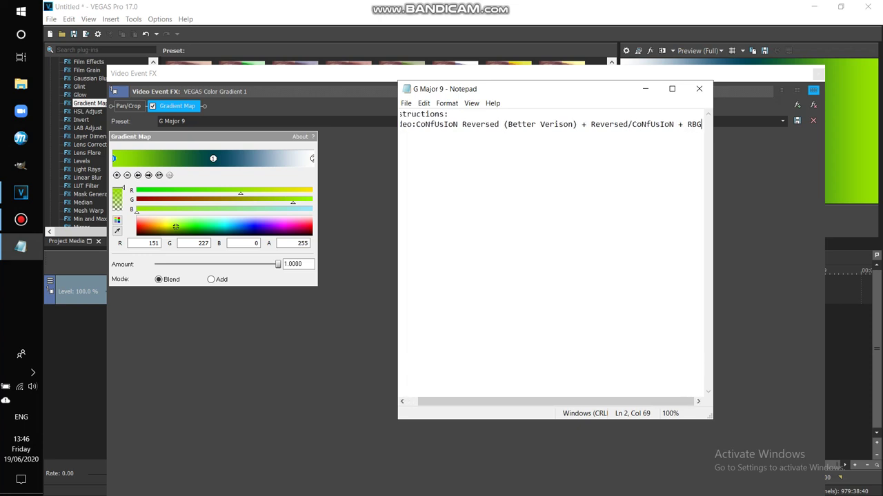
type(" To BGR")
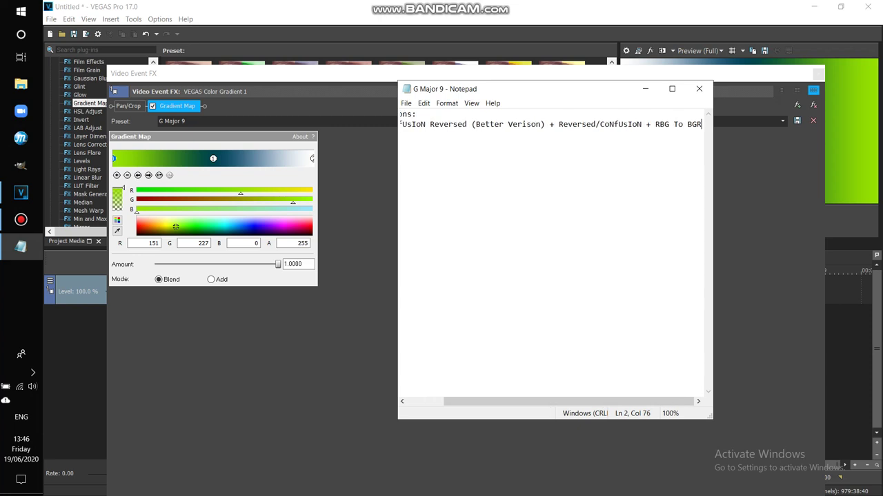
Add the line "Audio:G Major + Split Luig Group/G Major 20" below the video line.
key("Return")
type("A")
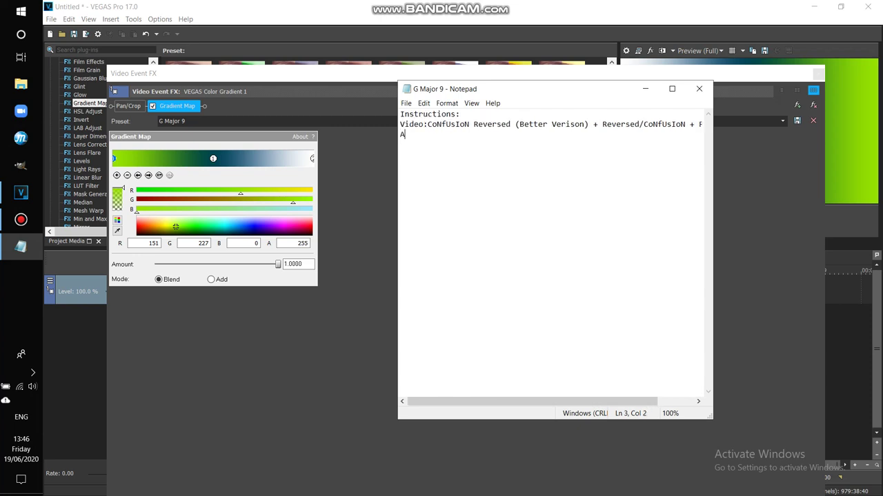
type("udio:G Major + Split Luig Group")
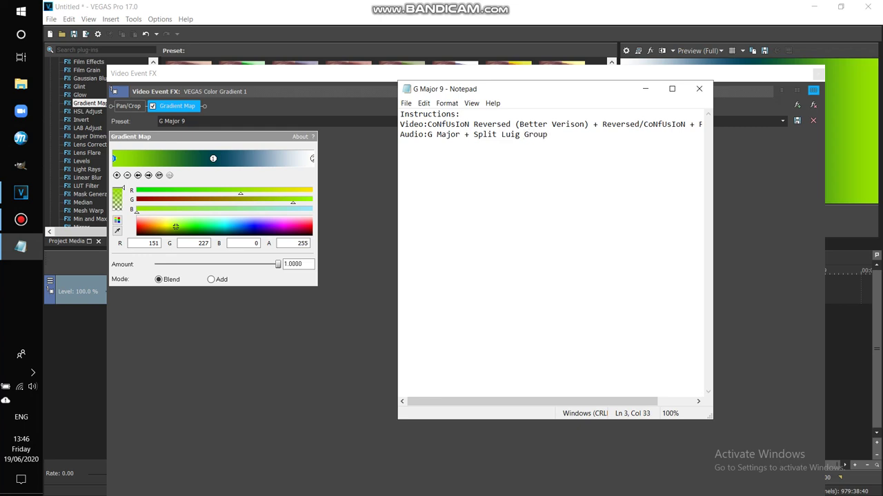
left_click(405, 103)
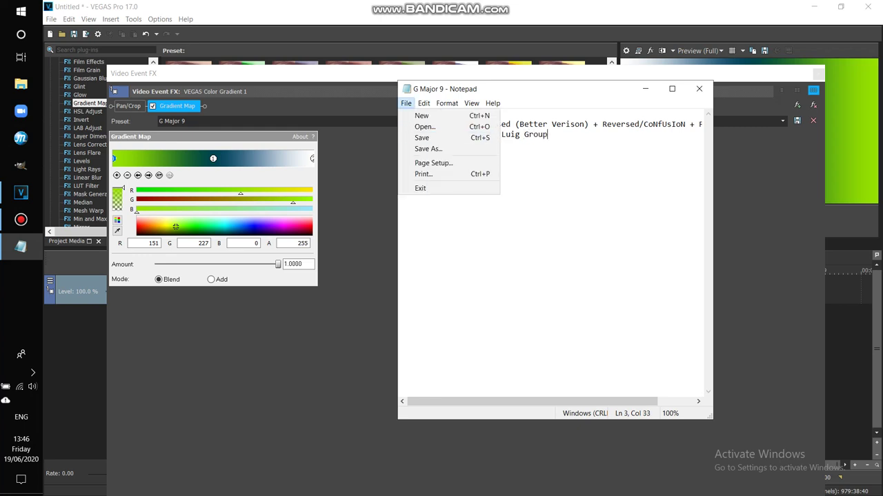
left_click(441, 138)
type("/G Major 20")
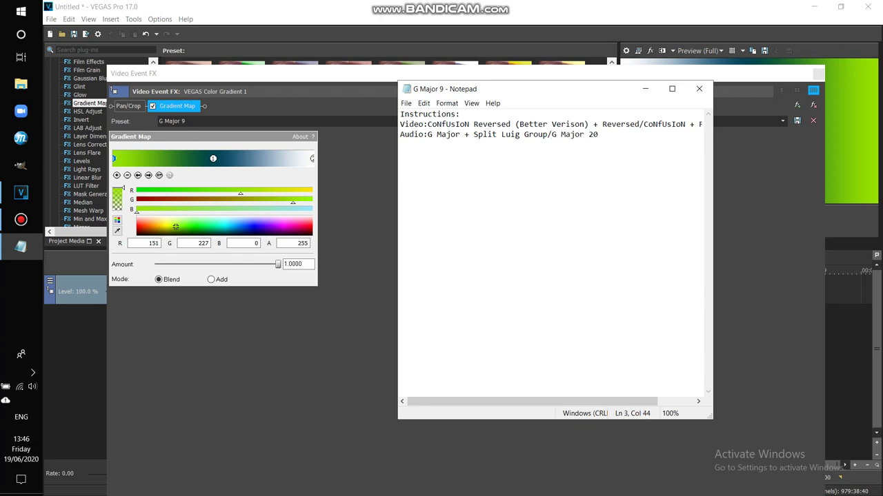
Save the note as a new file named "G Major 10" in the FX Scripts folder.
key("alt+f")
key("Down")
key("Down")
key("Down")
key("Return")
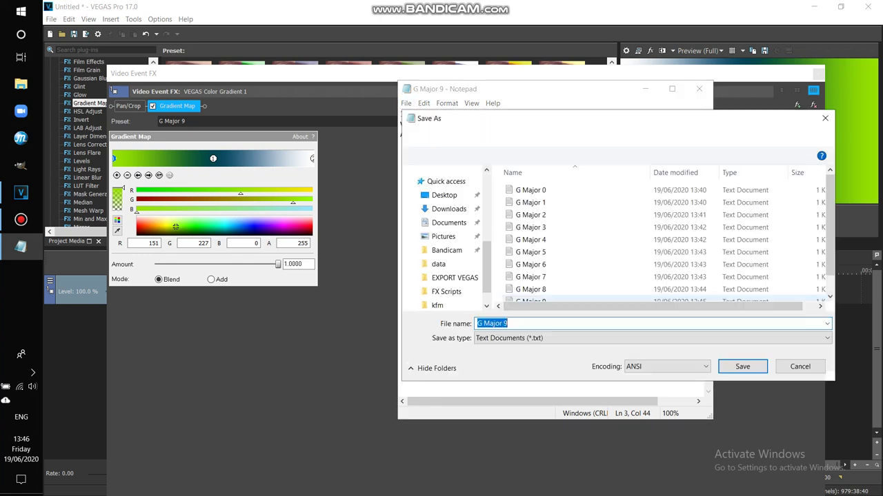
key("Right")
key("BackSpace")
type("10")
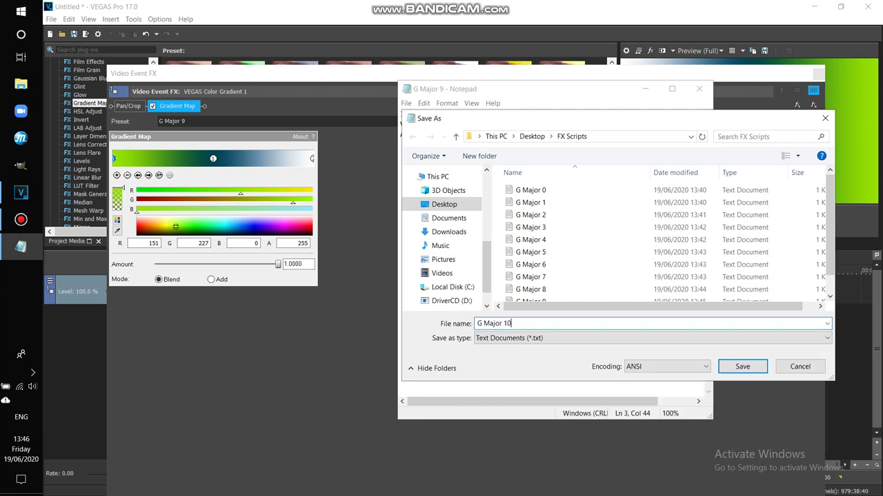
key("Return")
Delete the video and audio lines, leaving an empty line below "Instructions:".
mouse_move(401, 135)
left_mouse_down()
mouse_move(427, 125)
mouse_move(400, 124)
left_mouse_up()
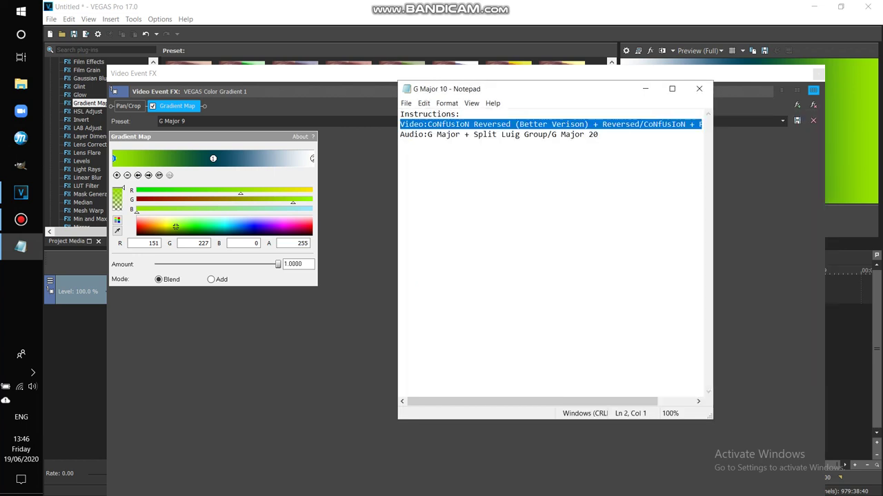
key("BackSpace")
key("End")
key("ctrl+shift+Left")
key("shift+Home")
key("BackSpace")
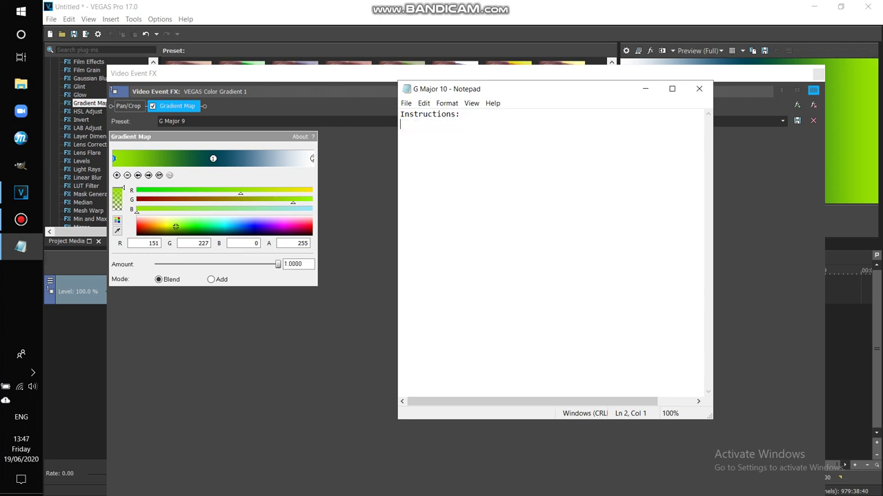
Write a "Video:" heading followed by "Negative", "Right Mirrored" and "Grayscale" on separate lines.
type("Video;")
key("BackSpace")
type(":")
key("Return")
type("Negative")
key("Return")
type("Rg")
key("BackSpace")
type("ig")
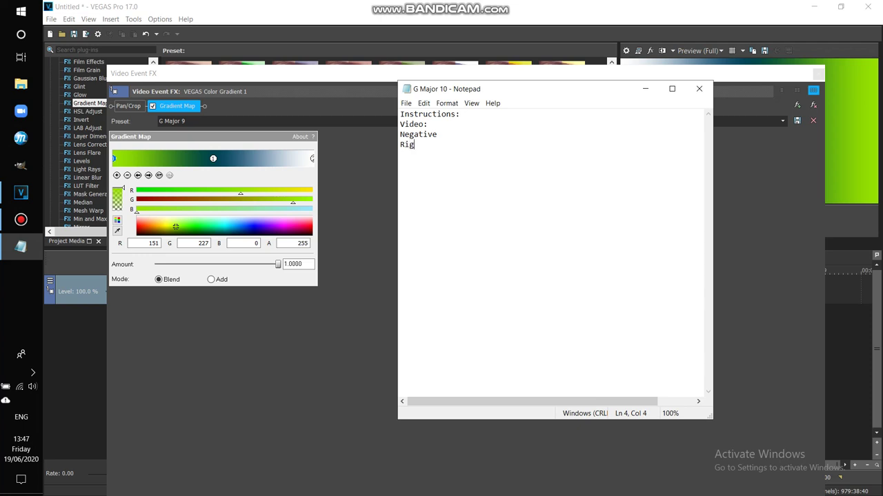
type("ht Mirroe")
type("ed")
key("Return")
type("Grayscale")
Add the line "Pitch:14" below "Grayscale".
key("Return")
type("Pitch:")
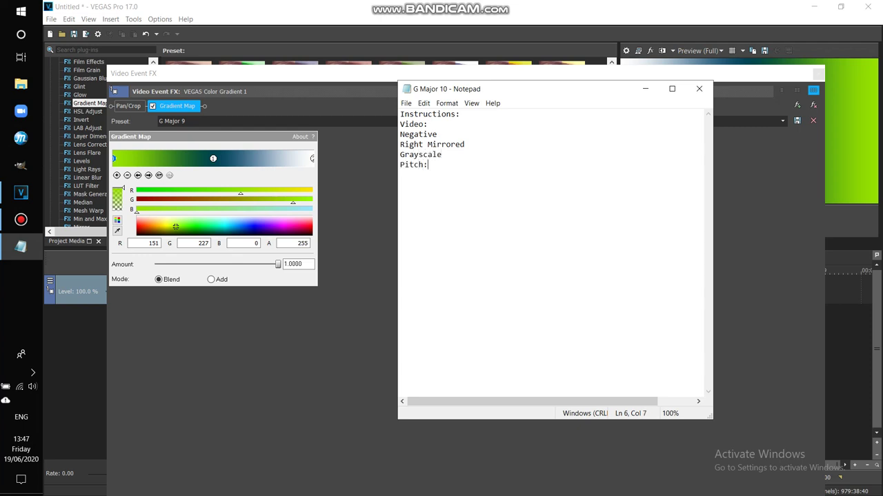
type("10")
Save the note as a new file named "G Major 11" in the FX Scripts folder.
left_click(405, 103)
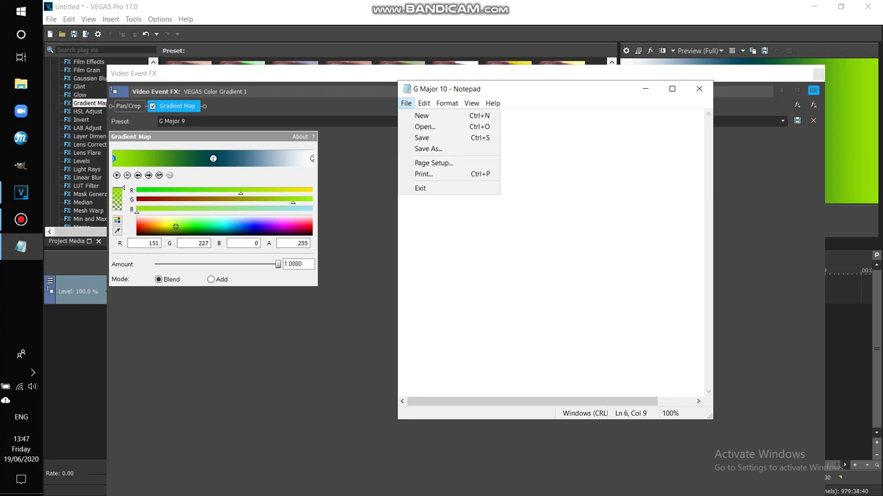
key("Return")
key("End")
key("BackSpace")
type("1")
key("Return")
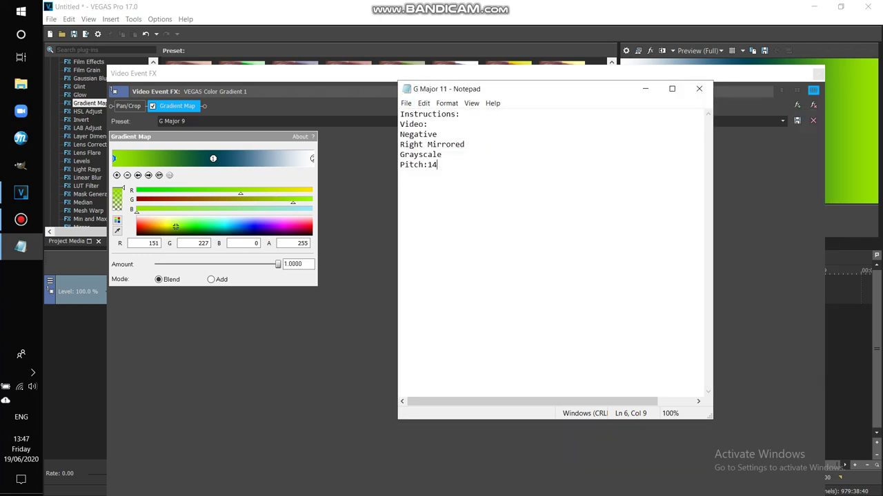
Delete the effect and pitch lines below the "Video:" heading.
key("ctrl+shift+Left")
key("shift+Up")
key("shift+Up")
key("shift+Home")
key("BackSpace")
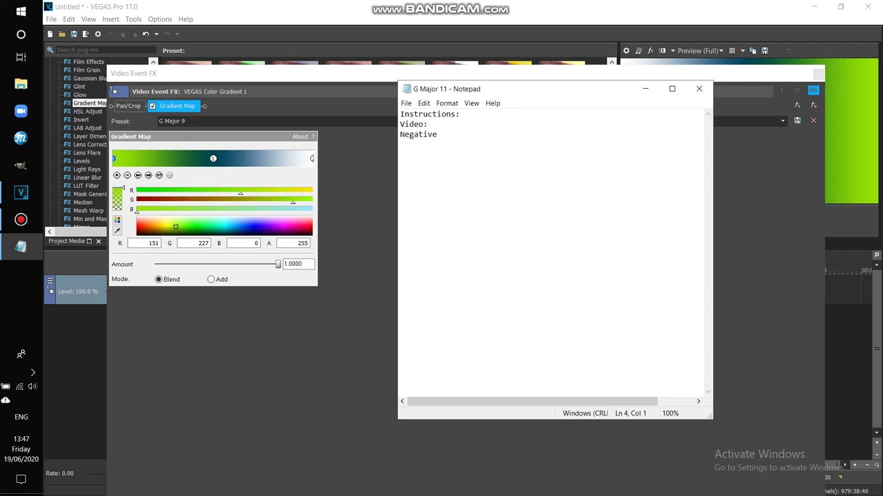
key("shift+Home")
key("BackSpace")
List "Luig Group" and "G Major 4" on separate lines under "Video:".
type("Luig Group G")
key("BackSpace")
key("Return")
type("G Major 4")
Add an "Audio:" heading below "G Major 4" with "G Major" and "High Major" on separate lines.
key("Return")
type("Audio: ")
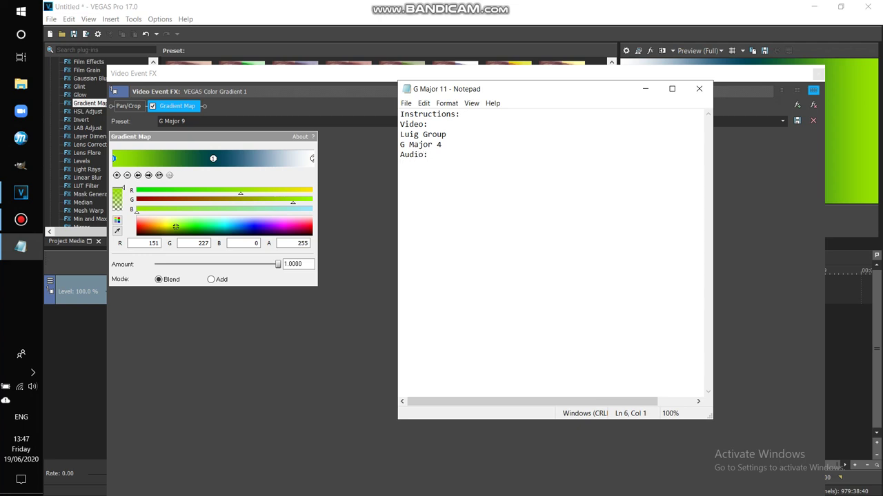
type("G Major")
key("Return")
type("High Major")
key("Home")
key("Delete")
Save the note as a new file named "G Major 12" in the FX Scripts folder.
key("alt+f")
key("Down")
key("Down")
key("Down")
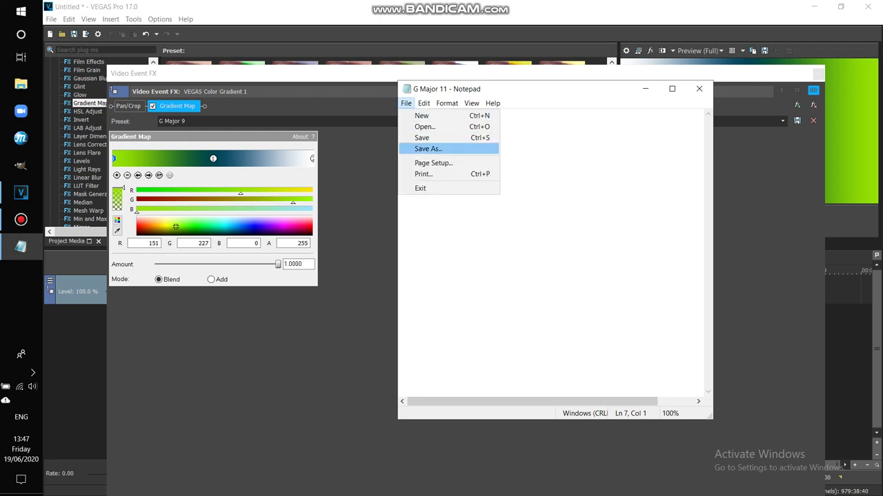
key("Return")
key("End")
key("BackSpace")
type("2")
key("Tab")
key("Tab")
key("Return")
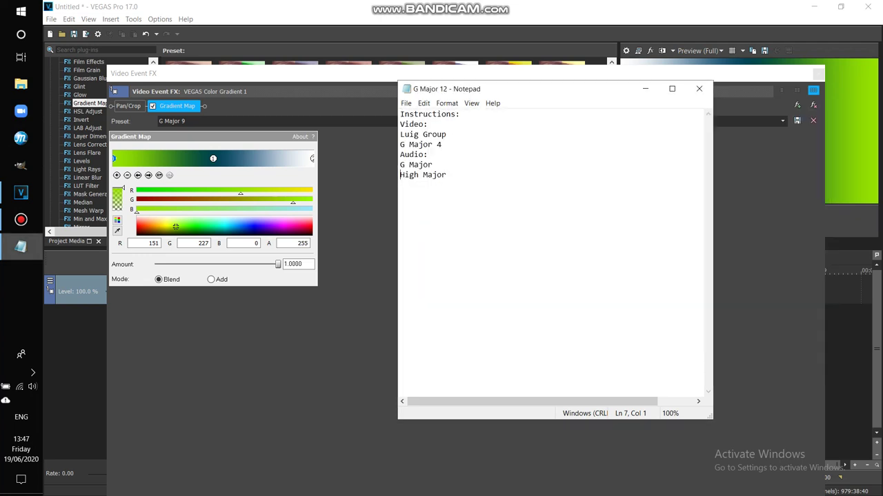
left_click(21, 220)
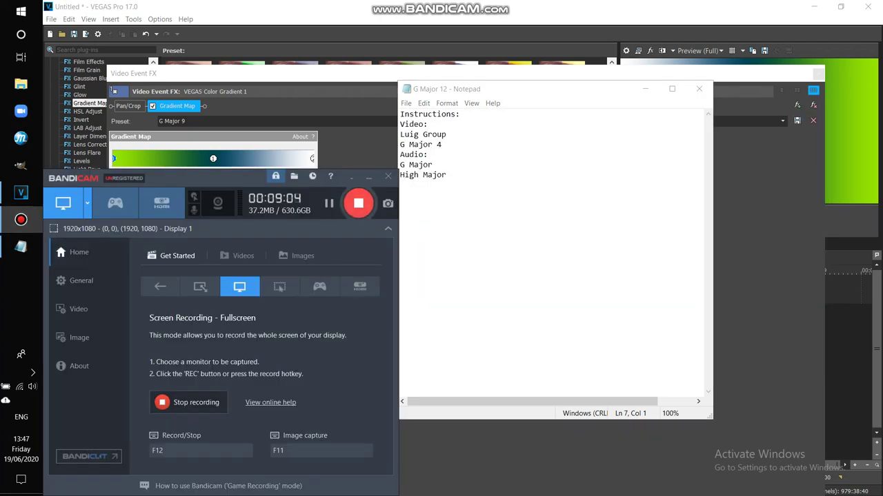